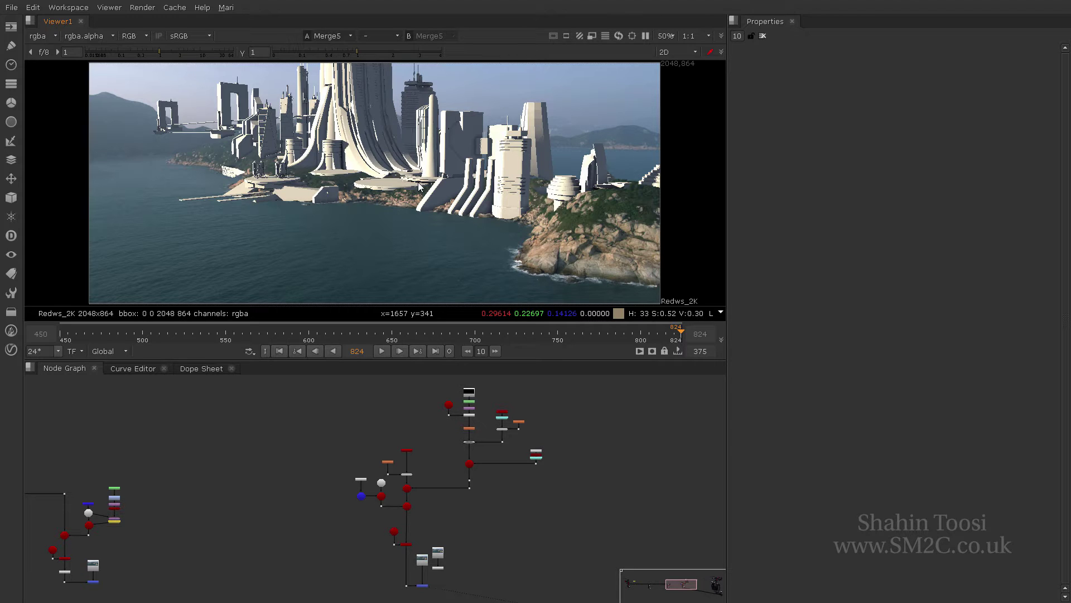
# Step: Pan and zoom the render to inspect the city and cliff buttresses
pyautogui.scroll(5, 579, 228)
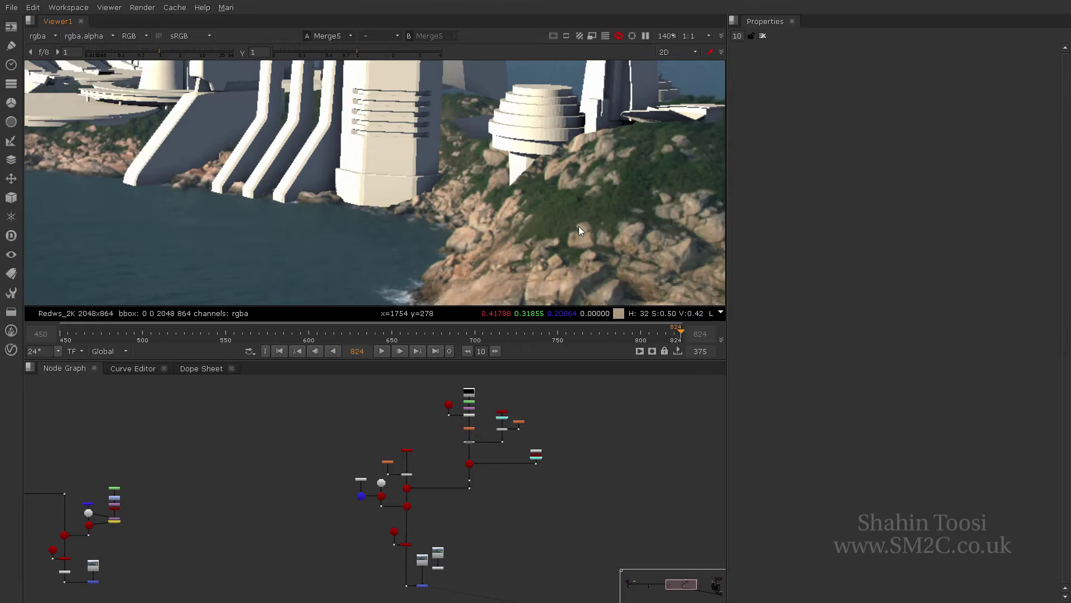
pyautogui.scroll(2, 578, 225)
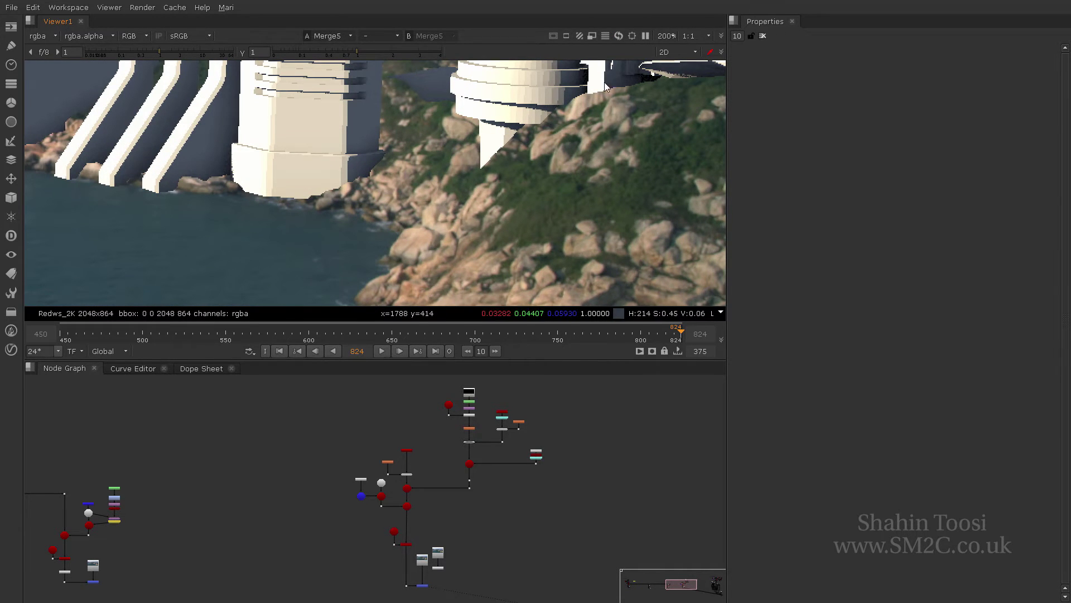
pyautogui.scroll(-4, 443, 231)
pyautogui.moveTo(518, 203); pyautogui.dragTo(615, 289, button='middle')
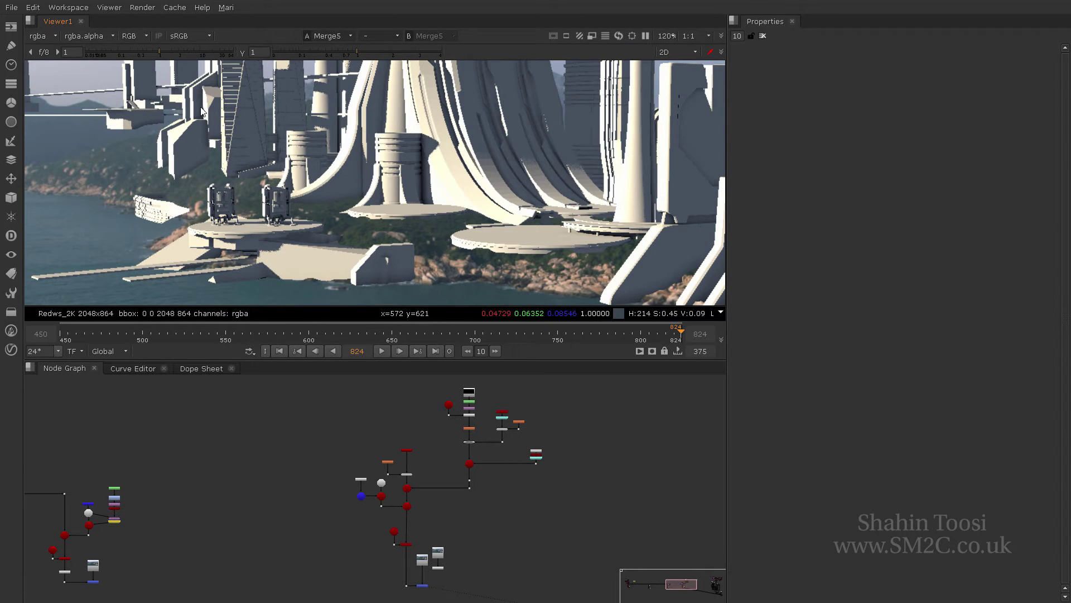
pyautogui.scroll(-5, 374, 180)
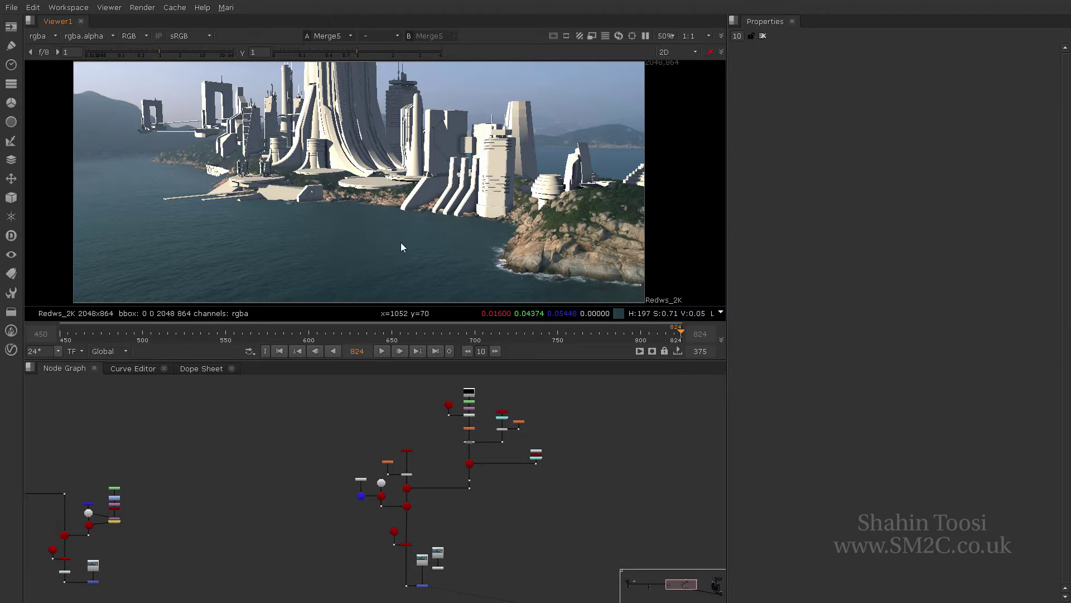
# Step: Open VRayObjProp7's settings, showing Matte Surface enabled and Alpha Contribution -1
pyautogui.scroll(5, 558, 206)
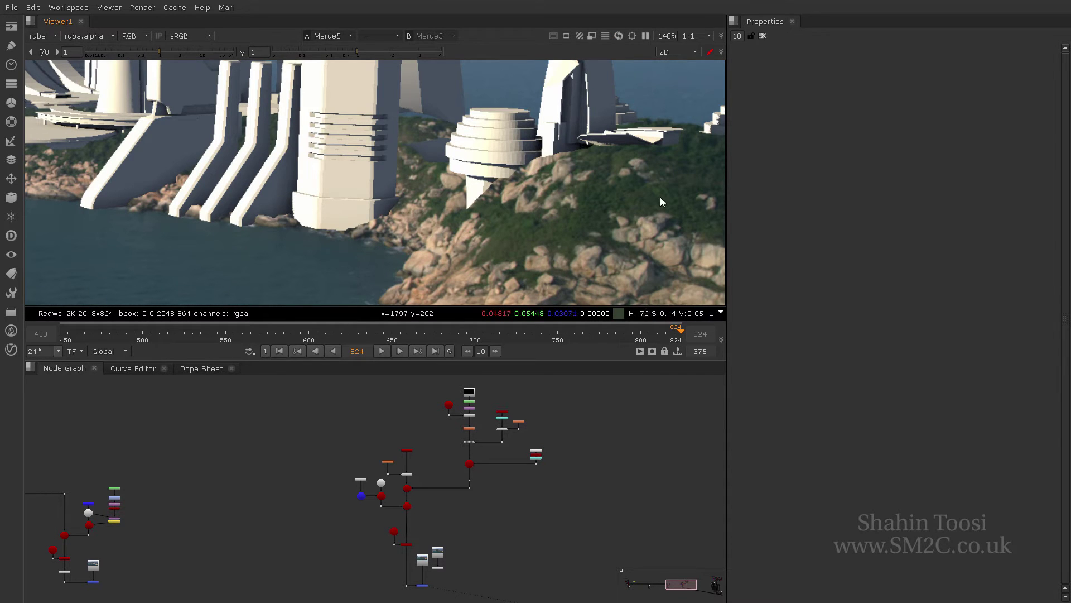
pyautogui.moveTo(598, 216); pyautogui.dragTo(548, 186, button='middle')
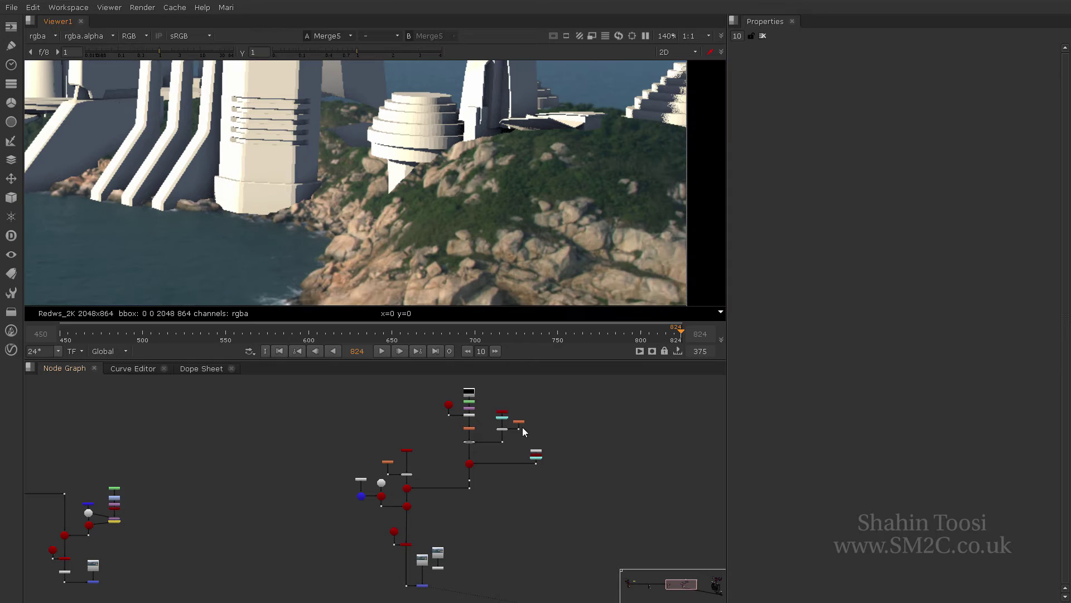
pyautogui.scroll(4, 552, 432)
pyautogui.scroll(3, 500, 404)
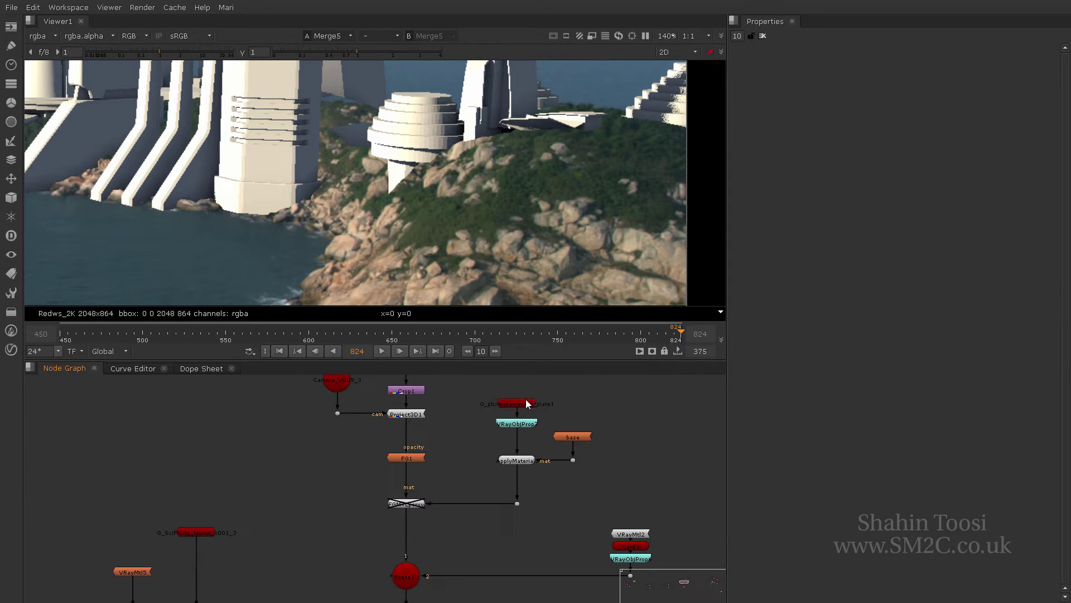
pyautogui.scroll(2, 470, 407)
pyautogui.doubleClick(558, 434)
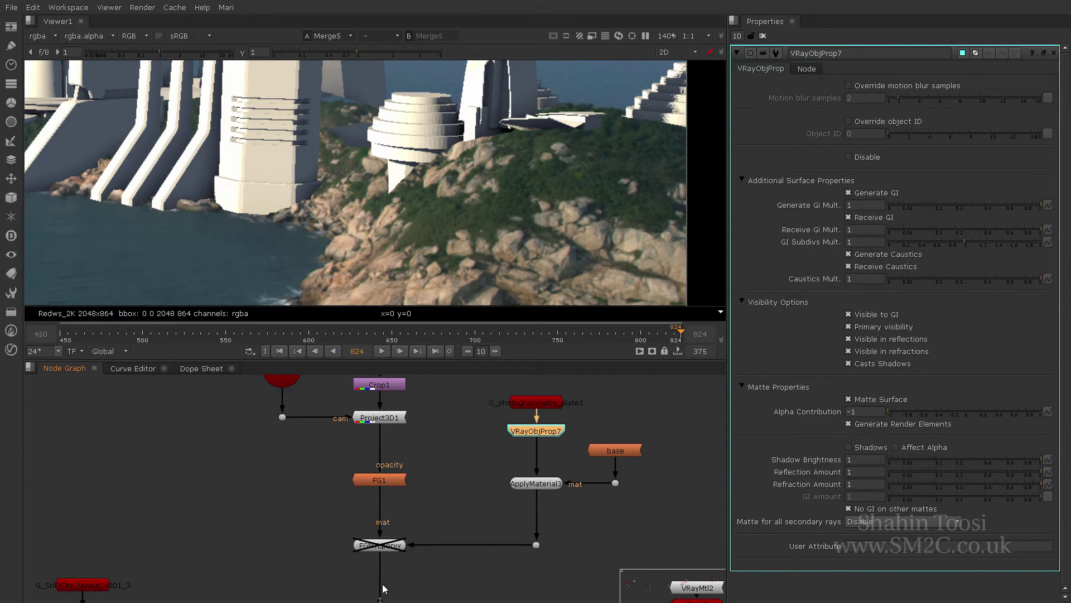
pyautogui.scroll(-1, 431, 516)
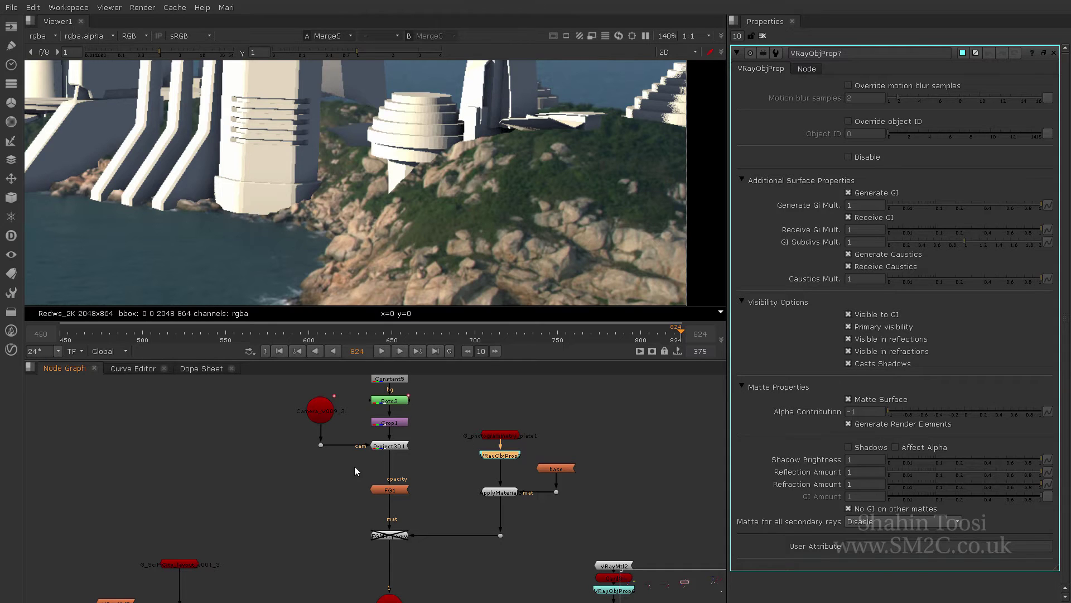
# Step: Create a VRayMtlWrapper1 node via the vraymtl search and enable its Matte Surface option
pyautogui.click(319, 479)
pyautogui.press('Tab')
pyautogui.write('vraymtl')
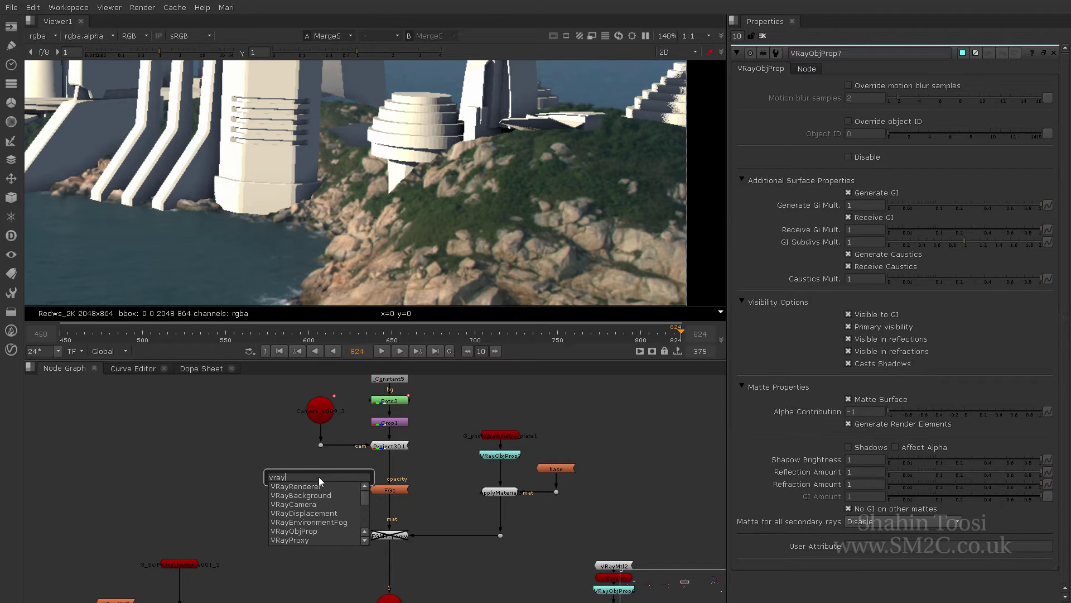
pyautogui.press('Down')
pyautogui.press('Down')
pyautogui.press('Down')
pyautogui.press('Down')
pyautogui.press('Down')
pyautogui.press('Down')
pyautogui.press('Down')
pyautogui.press('Return')
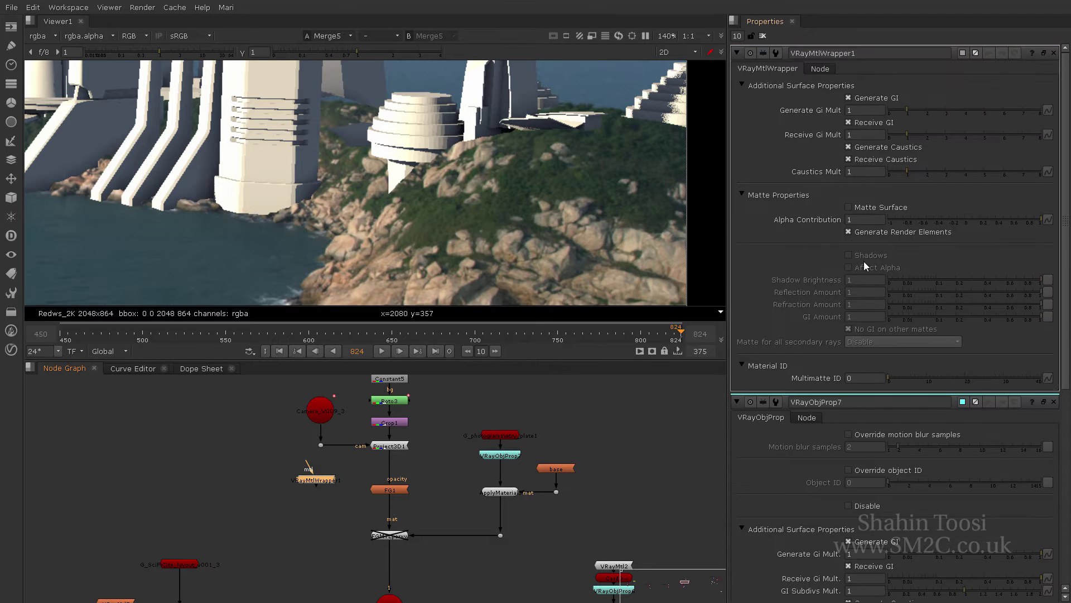
pyautogui.click(881, 209)
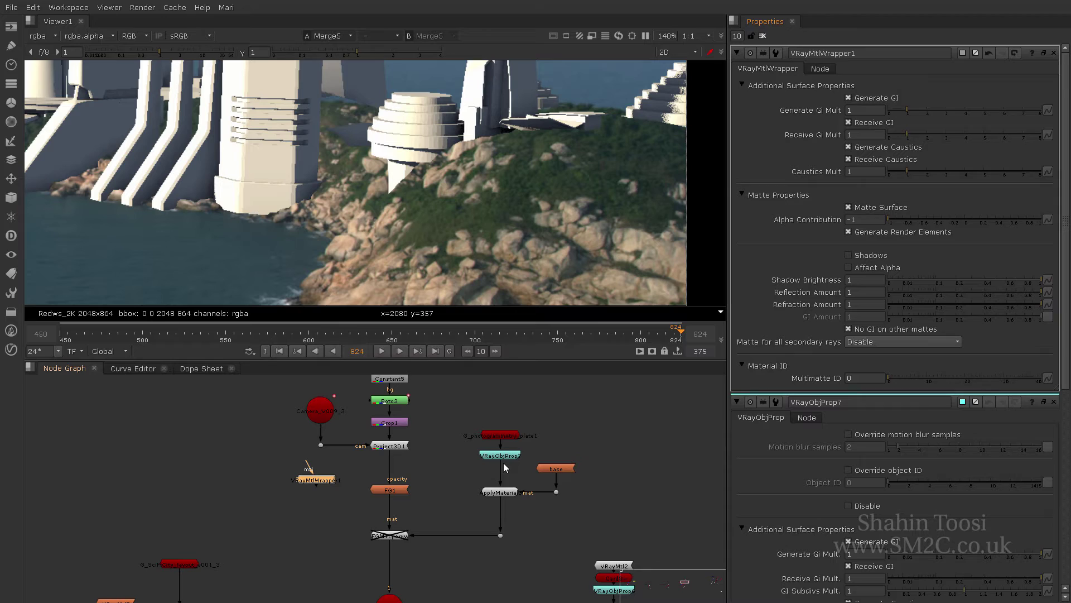
# Step: Close the VRayMtlWrapper1 panel and inspect the FG1 material's settings
pyautogui.click(311, 483)
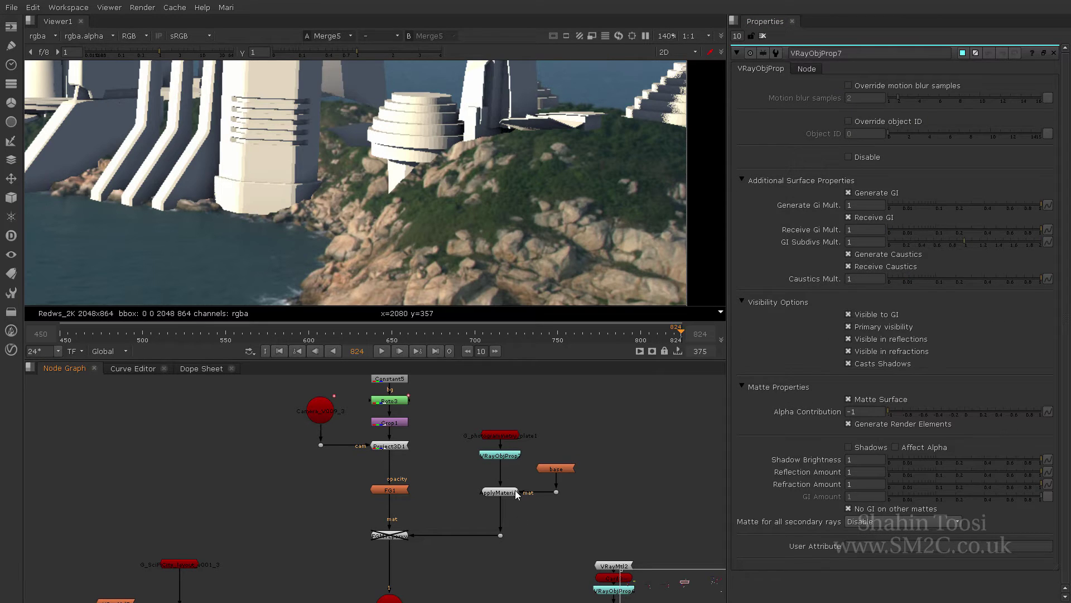
pyautogui.scroll(-5, 445, 496)
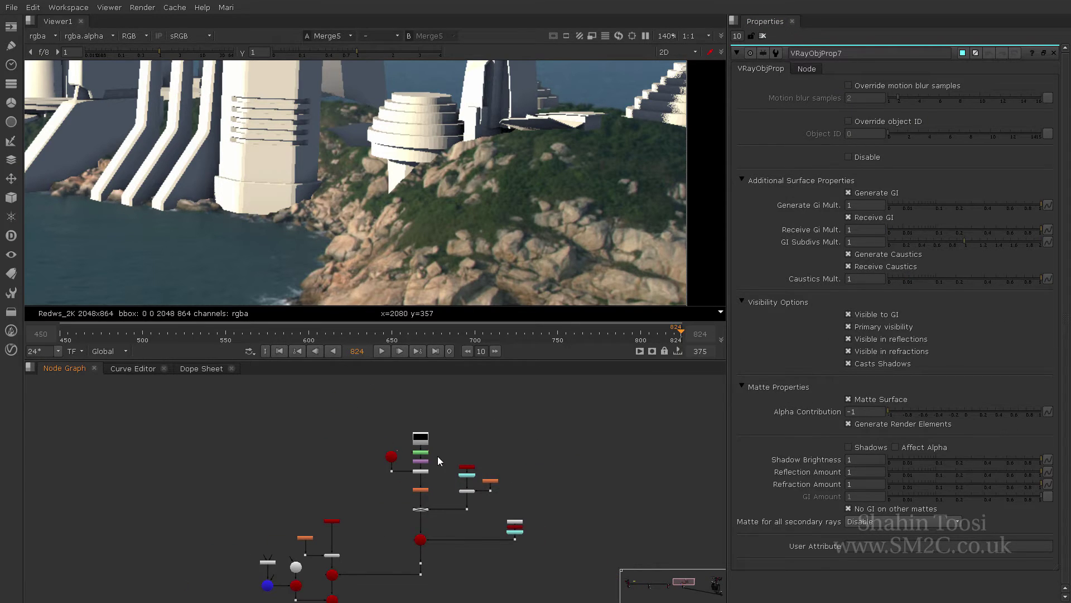
pyautogui.scroll(5, 437, 456)
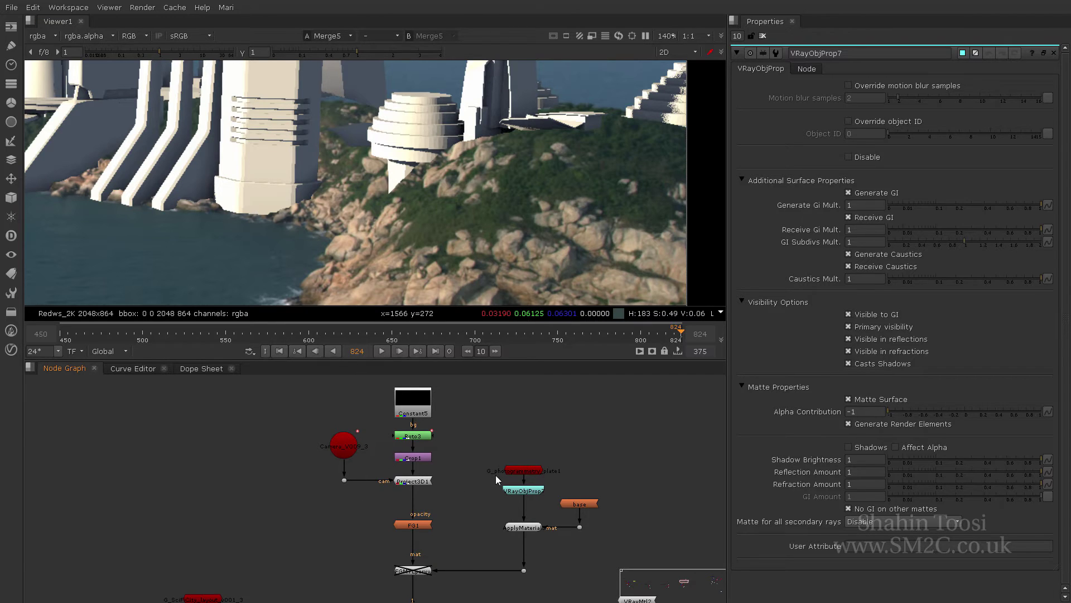
pyautogui.moveTo(418, 524); pyautogui.dragTo(434, 452, button='middle')
pyautogui.doubleClick(434, 452)
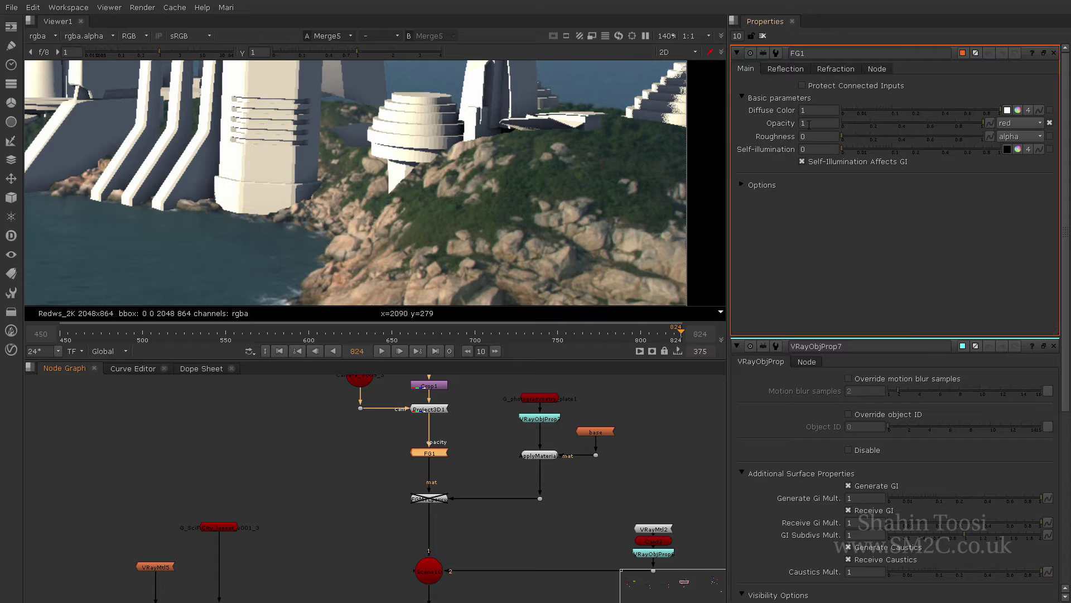
# Step: Clear the Properties bin and zoom the Node Graph out to its lower part
pyautogui.click(763, 36)
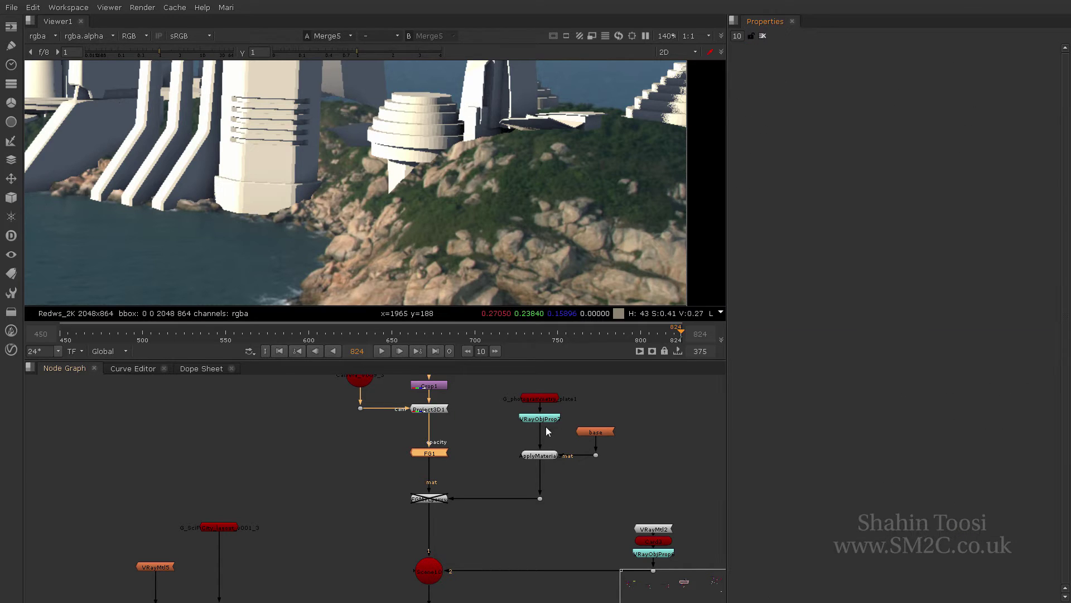
pyautogui.scroll(-2, 502, 447)
pyautogui.moveTo(487, 434); pyautogui.dragTo(500, 521, button='middle')
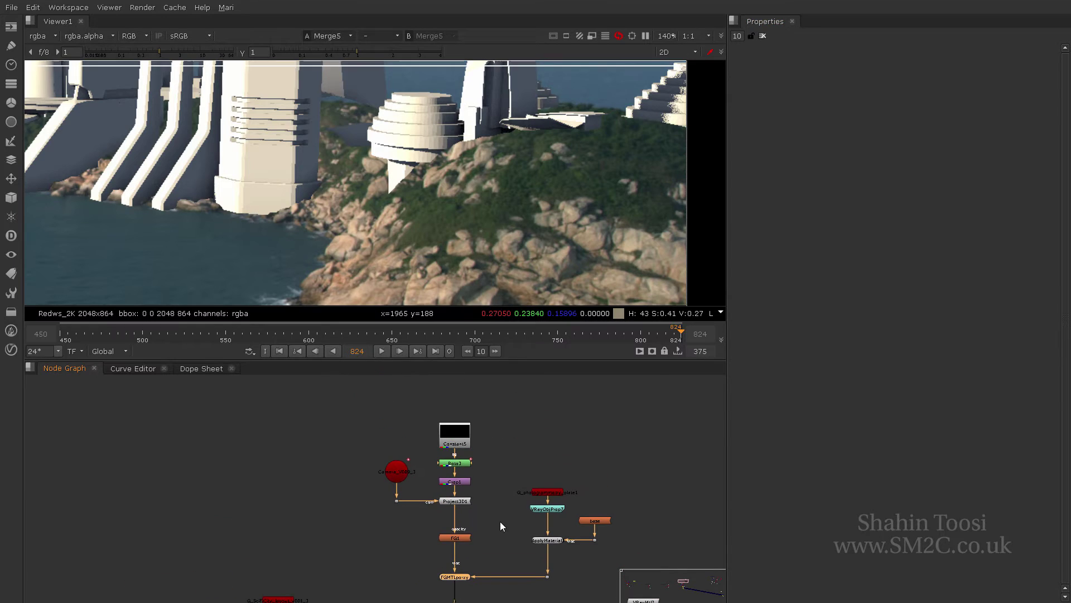
pyautogui.scroll(-5, 487, 478)
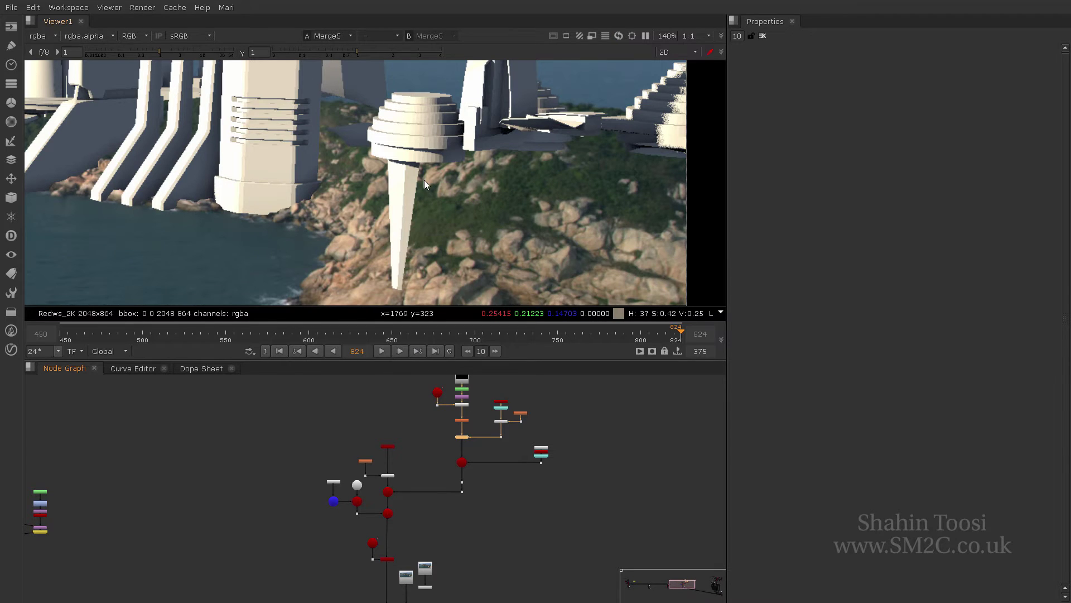
# Step: Open Roto3's settings, view its matte alone, then view the Merge5 composite
pyautogui.scroll(1, 391, 530)
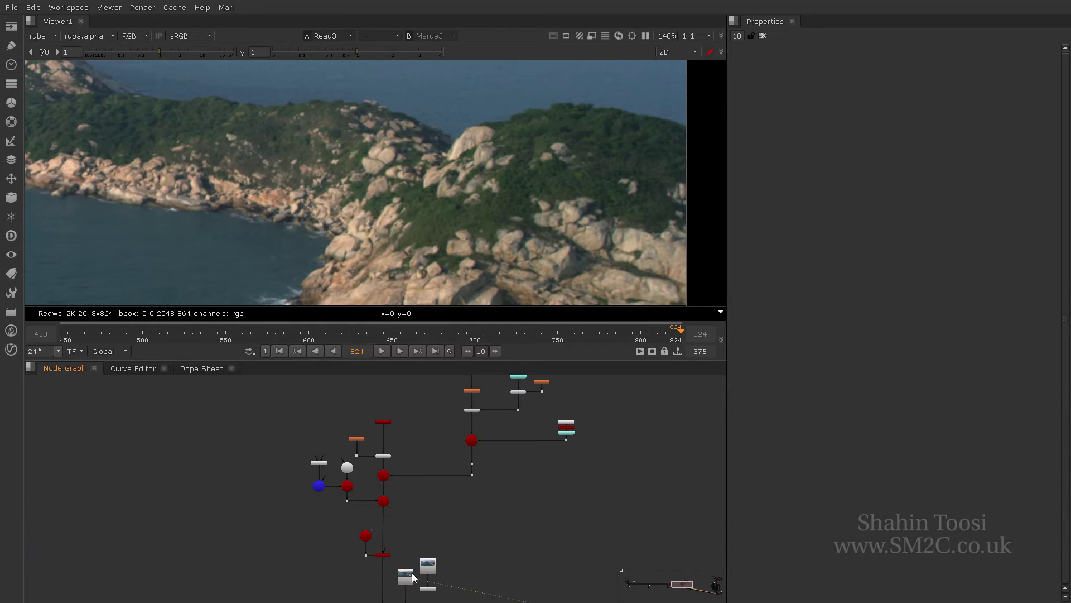
pyautogui.press('1')
pyautogui.scroll(1, 521, 437)
pyautogui.scroll(3, 472, 414)
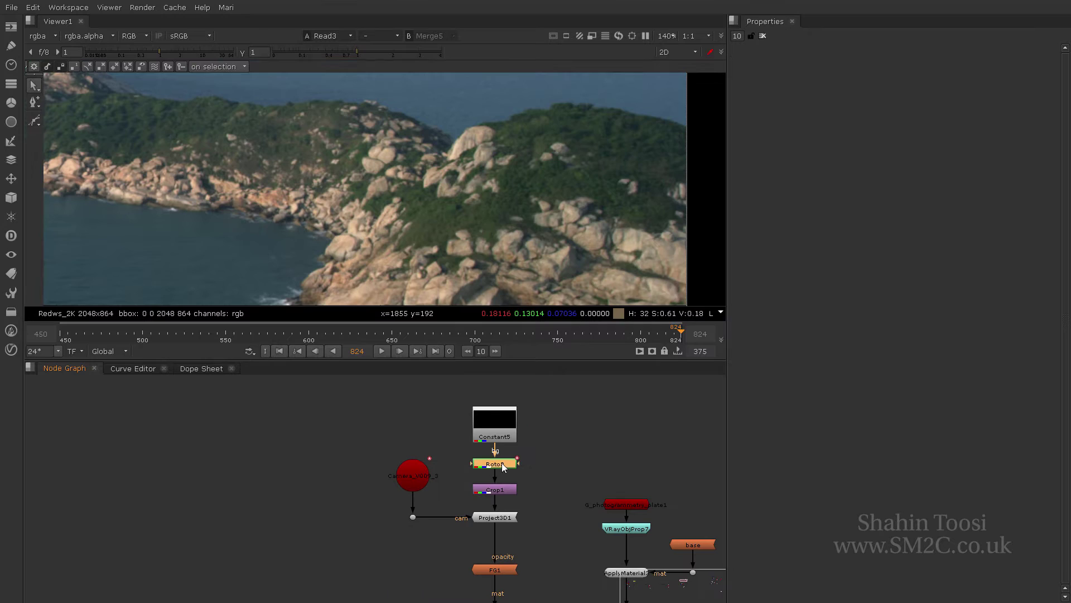
pyautogui.doubleClick(501, 463)
pyautogui.scroll(2, 433, 190)
pyautogui.keyDown('ctrl'); pyautogui.click(455, 132); pyautogui.keyUp('ctrl')
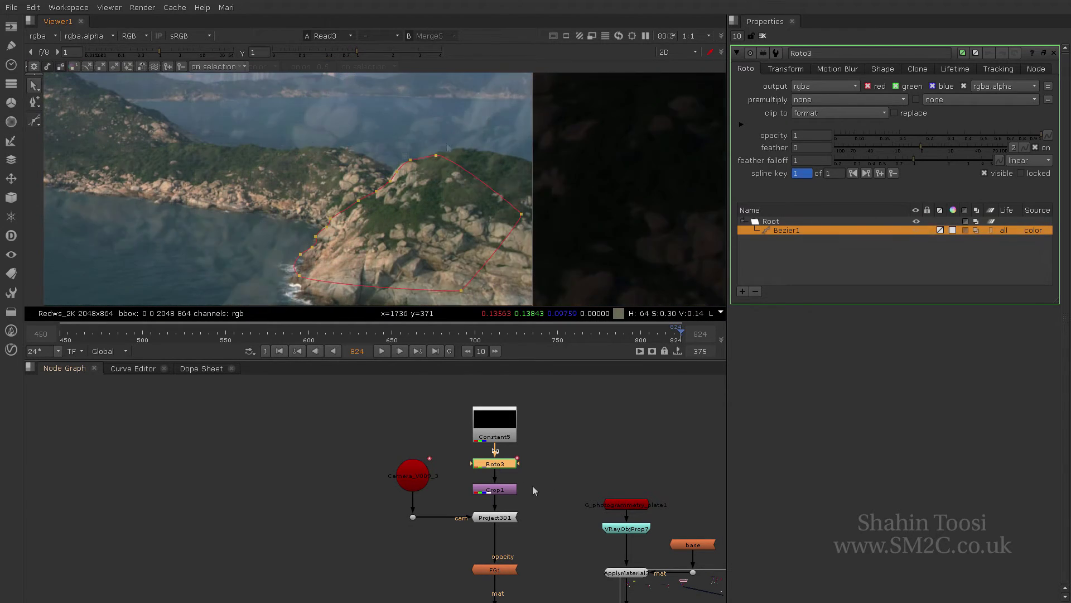
pyautogui.scroll(-3, 532, 485)
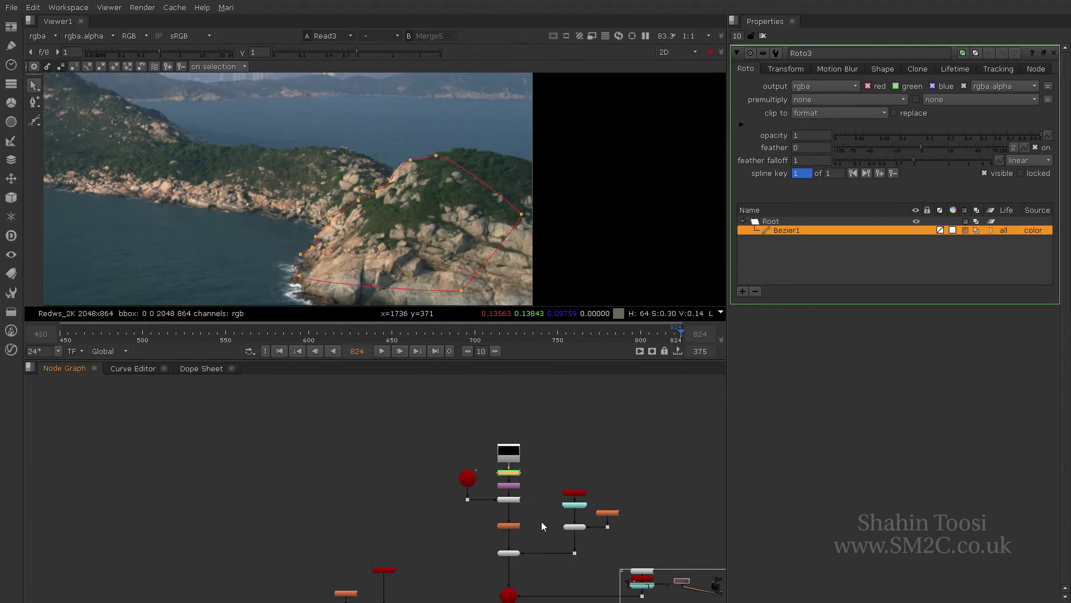
pyautogui.moveTo(541, 521); pyautogui.dragTo(426, 542, button='middle')
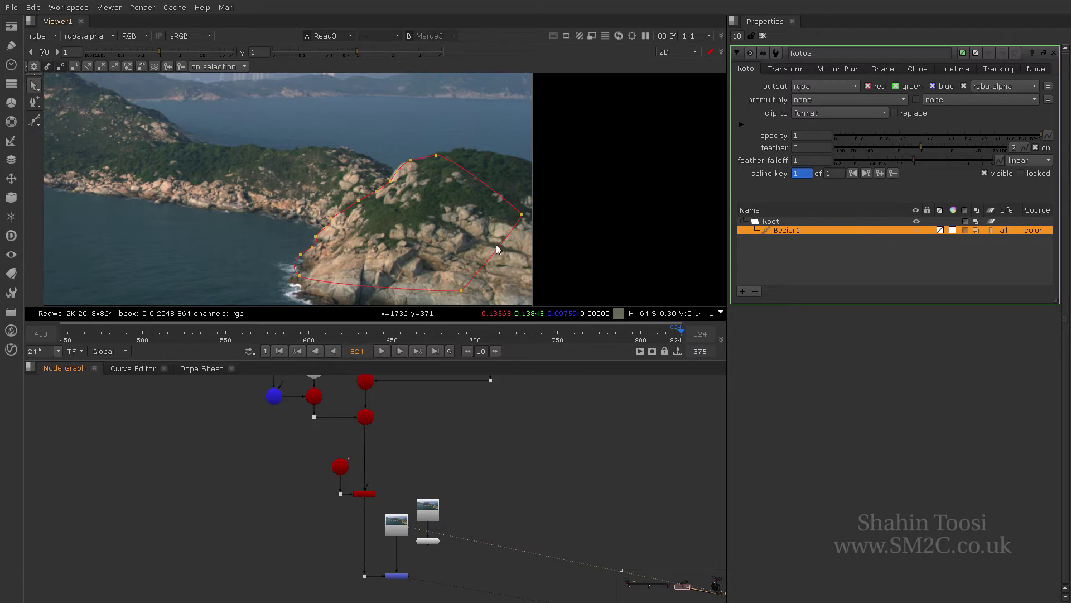
pyautogui.press('1')
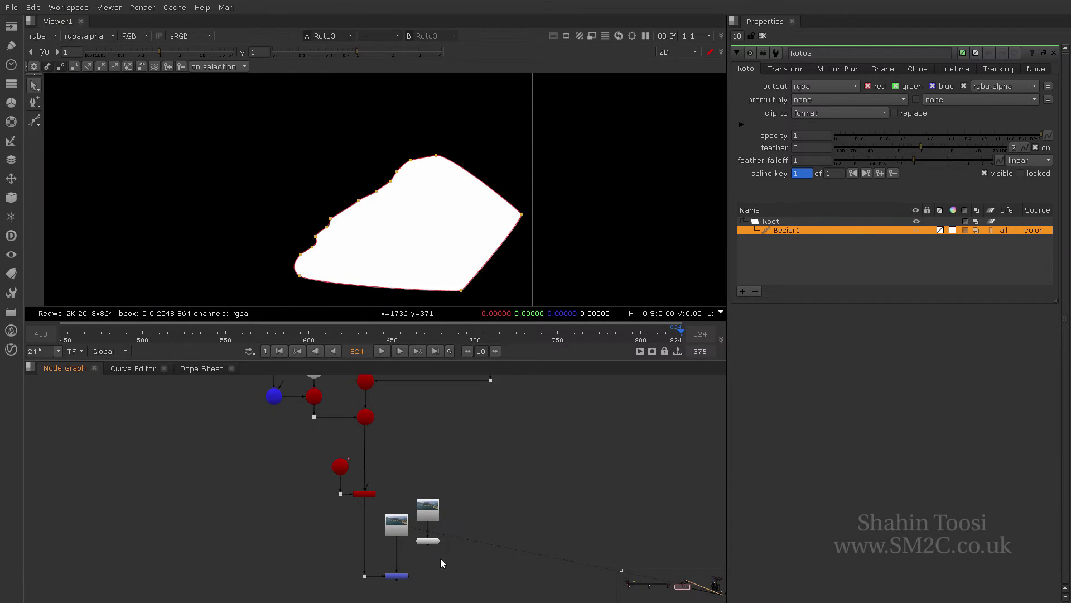
pyautogui.click(396, 575)
pyautogui.press('1')
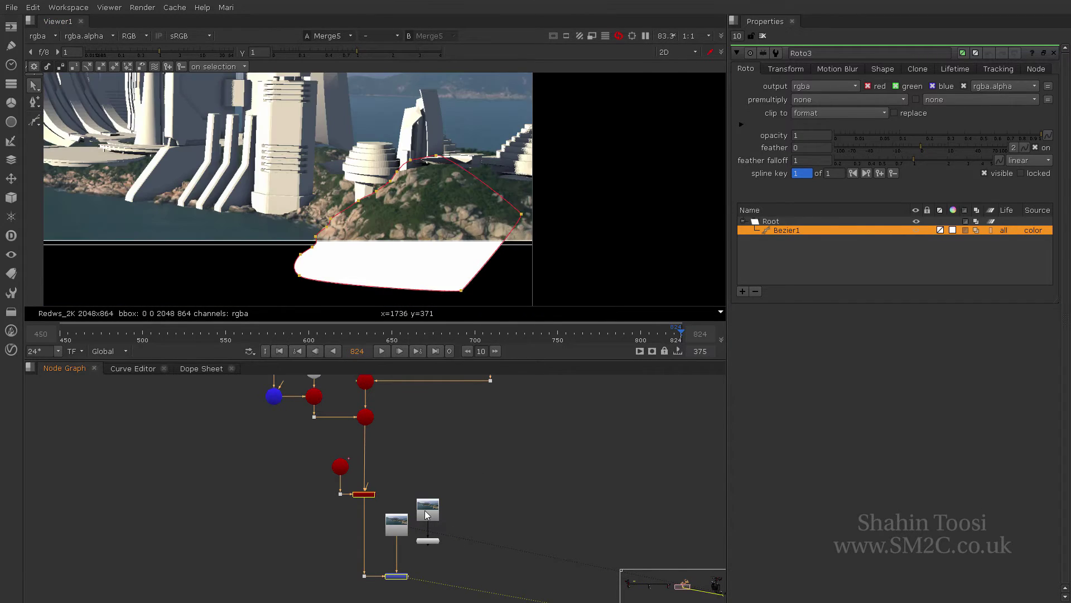
# Step: Drag Bezier1 points down-left so the edge sits on the rocky ridge
pyautogui.scroll(1, 375, 193)
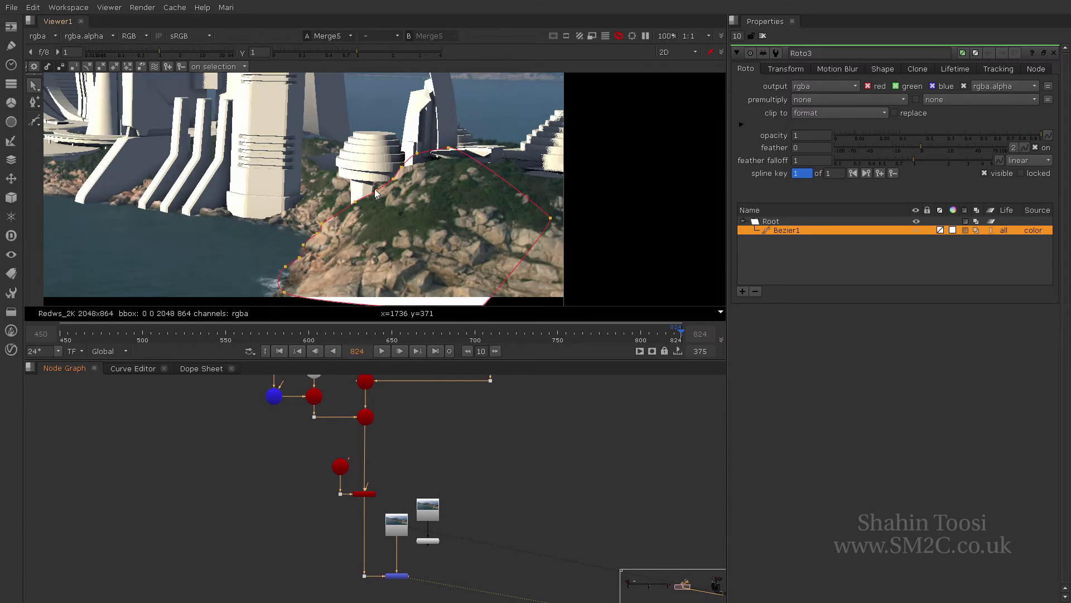
pyautogui.scroll(4, 376, 193)
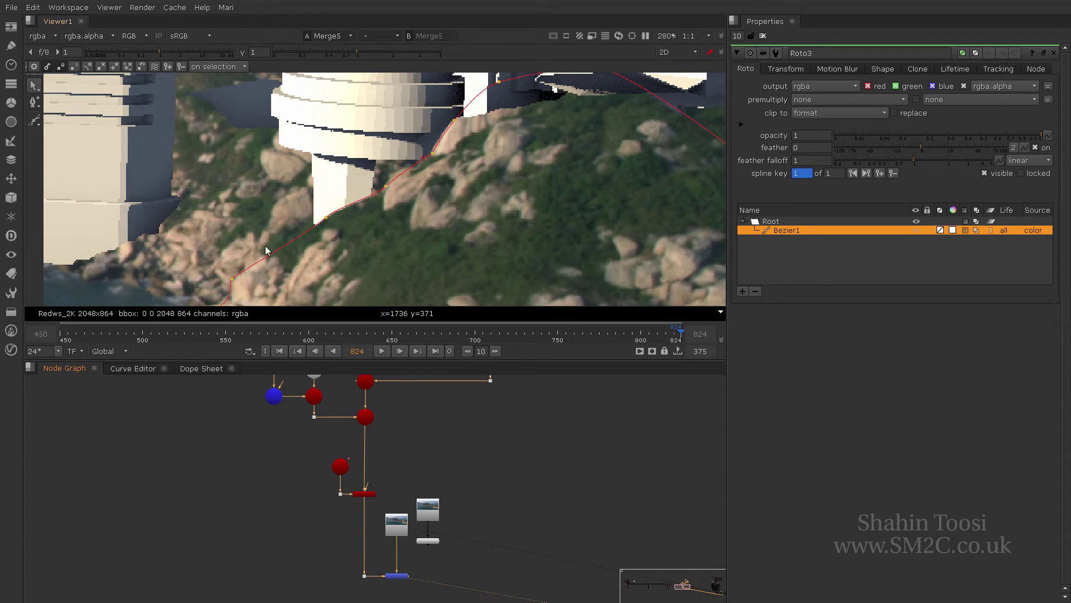
pyautogui.click(325, 217)
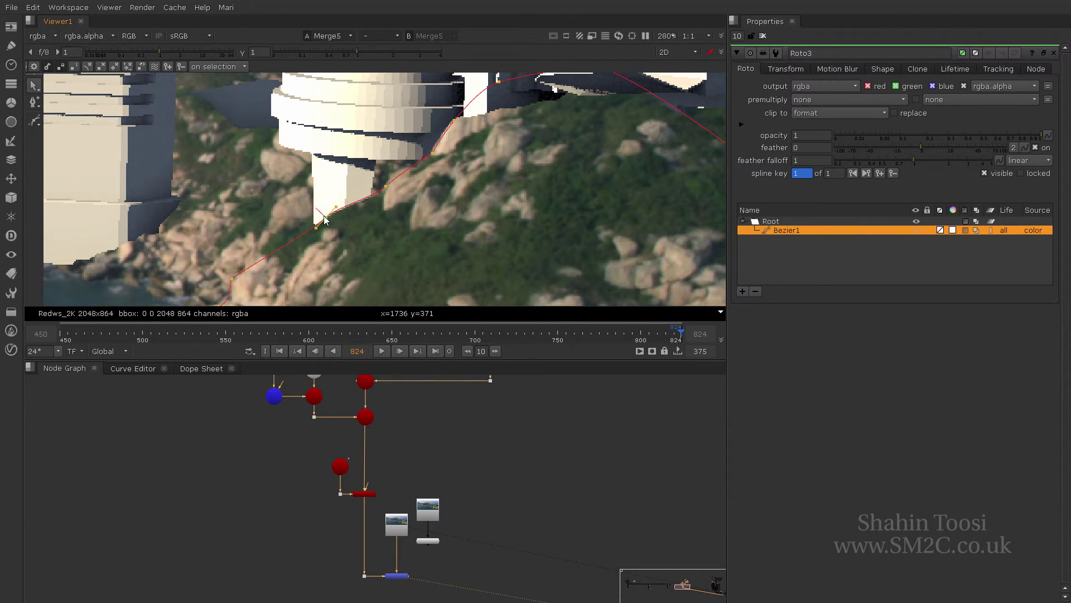
pyautogui.click(385, 186)
pyautogui.moveTo(432, 152); pyautogui.dragTo(421, 162)
pyautogui.click(406, 170)
pyautogui.click(420, 162)
pyautogui.moveTo(419, 164); pyautogui.dragTo(417, 167)
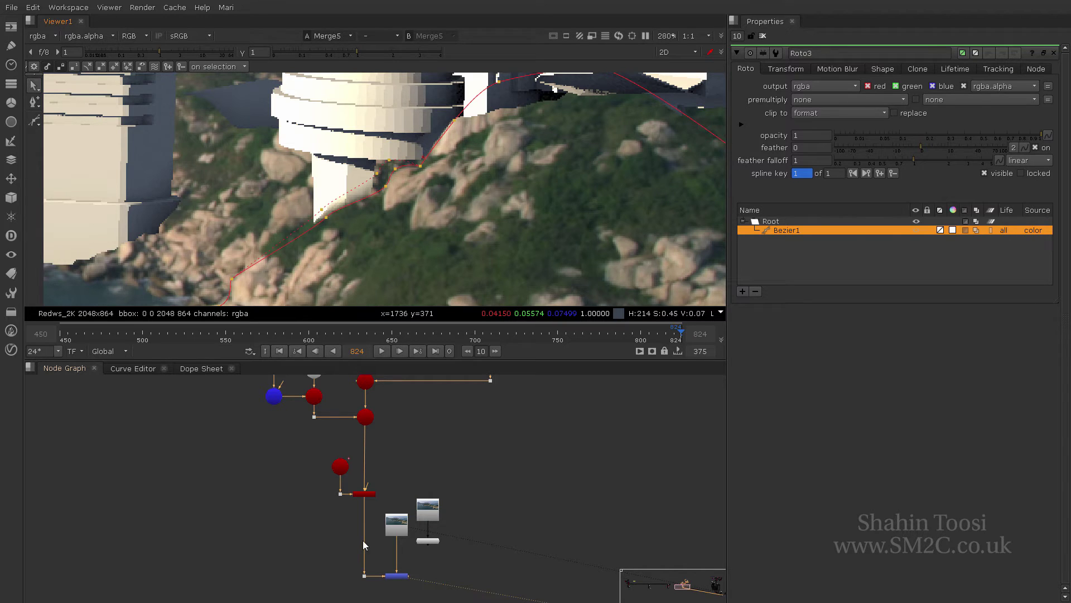
# Step: Locate the Roto3 and Crop1 branch, inspect Crop1's settings, then clear all properties
pyautogui.scroll(-3, 414, 257)
pyautogui.scroll(5, 501, 498)
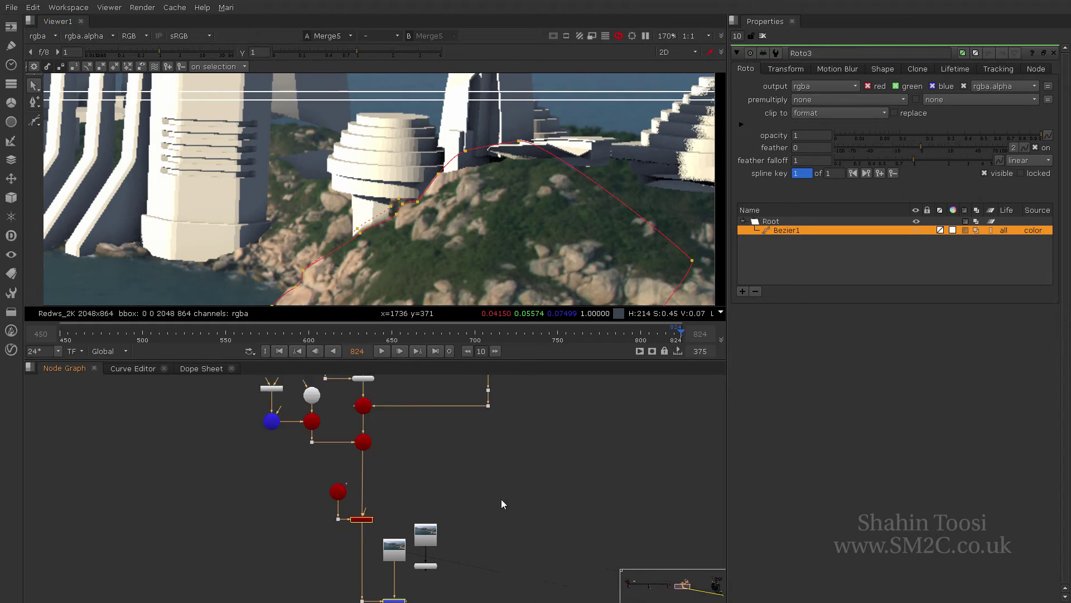
pyautogui.moveTo(451, 437); pyautogui.dragTo(458, 487, button='middle')
pyautogui.scroll(-4, 425, 436)
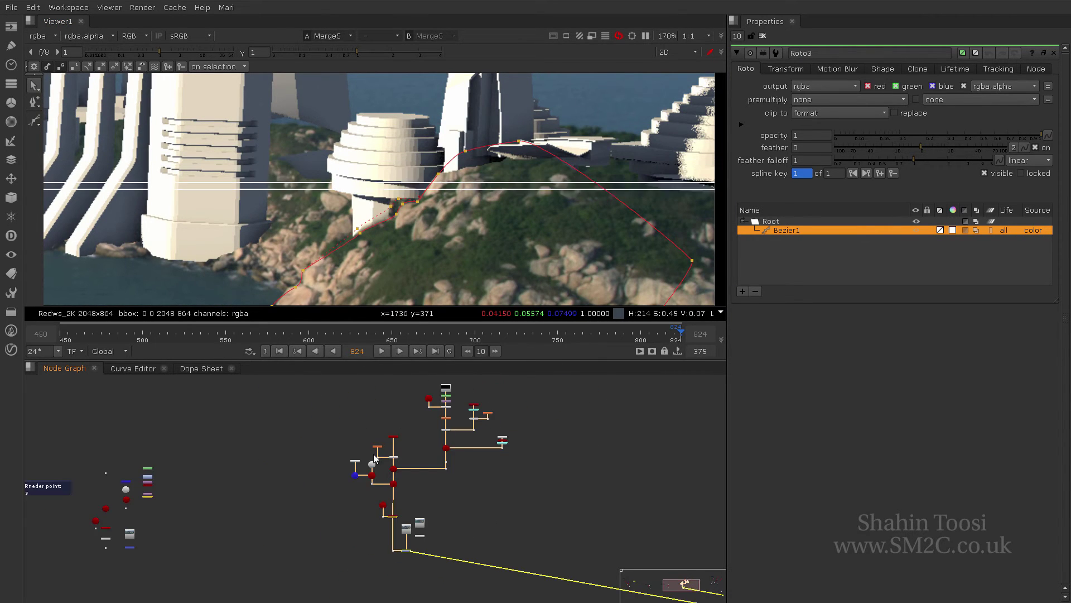
pyautogui.scroll(3, 427, 422)
pyautogui.moveTo(426, 423); pyautogui.dragTo(411, 477, button='middle')
pyautogui.scroll(5, 412, 478)
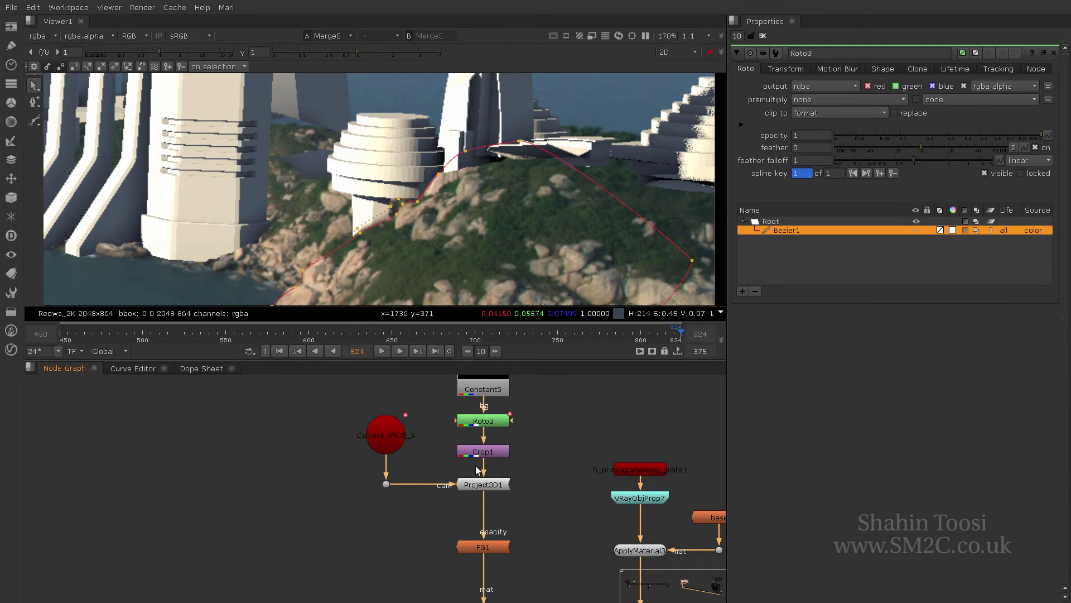
pyautogui.click(491, 458)
pyautogui.doubleClick(492, 457)
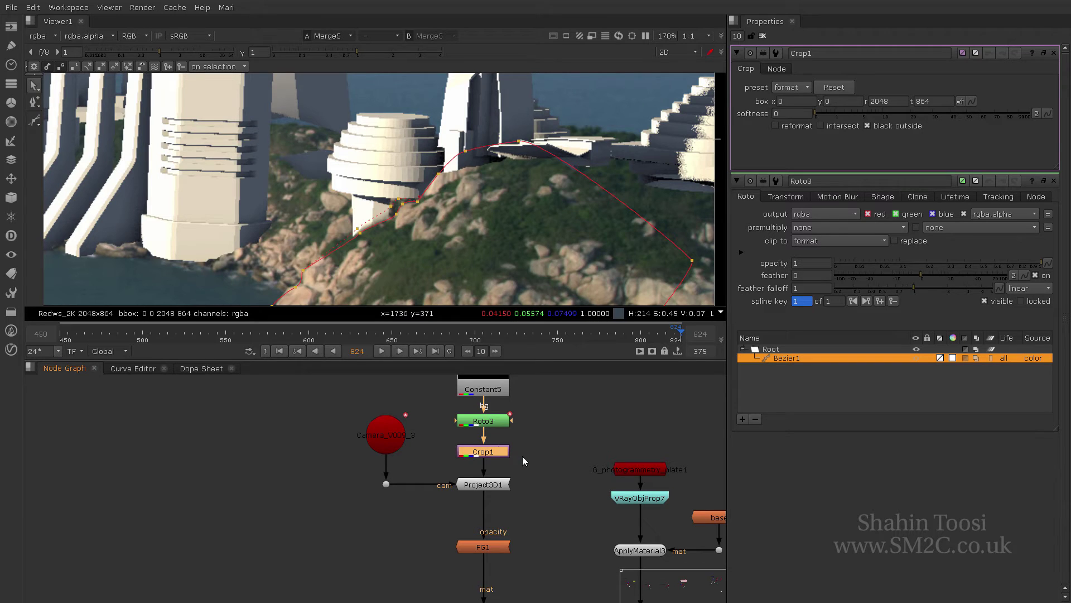
pyautogui.click(762, 35)
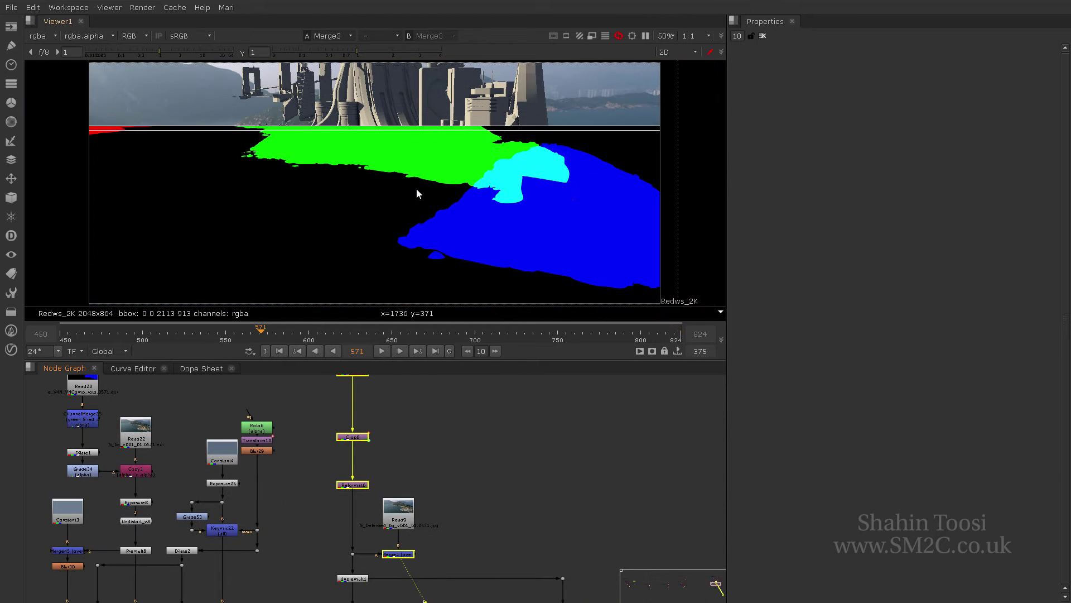
pyautogui.scroll(-5, 453, 473)
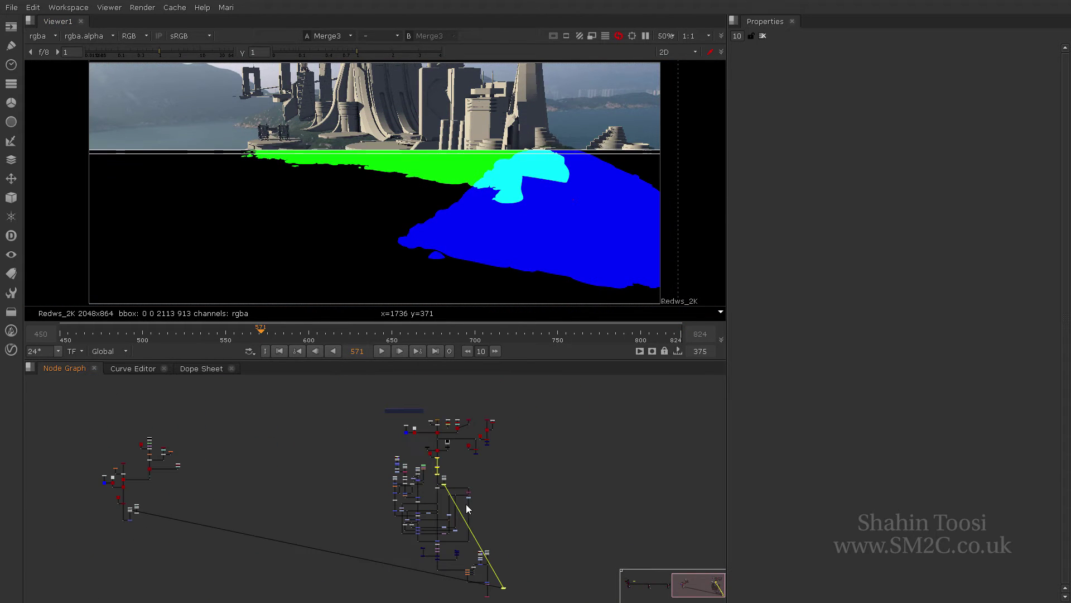
pyautogui.scroll(-2, 466, 562)
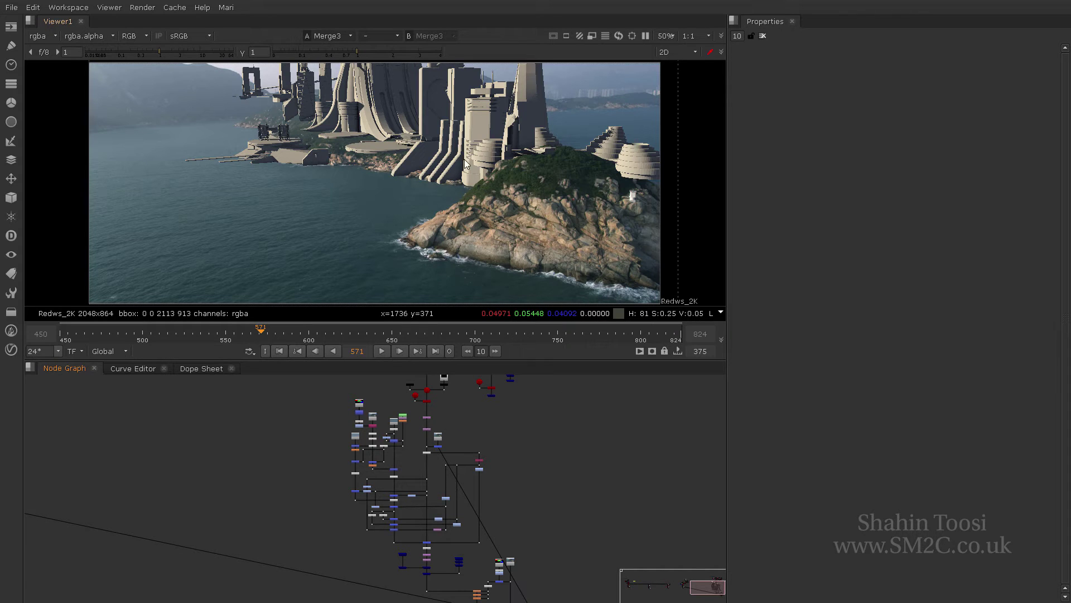
# Step: Connect VRayObjProp4's output into Scene7's empty input
pyautogui.moveTo(472, 420); pyautogui.dragTo(456, 470, button='middle')
pyautogui.scroll(6, 513, 174)
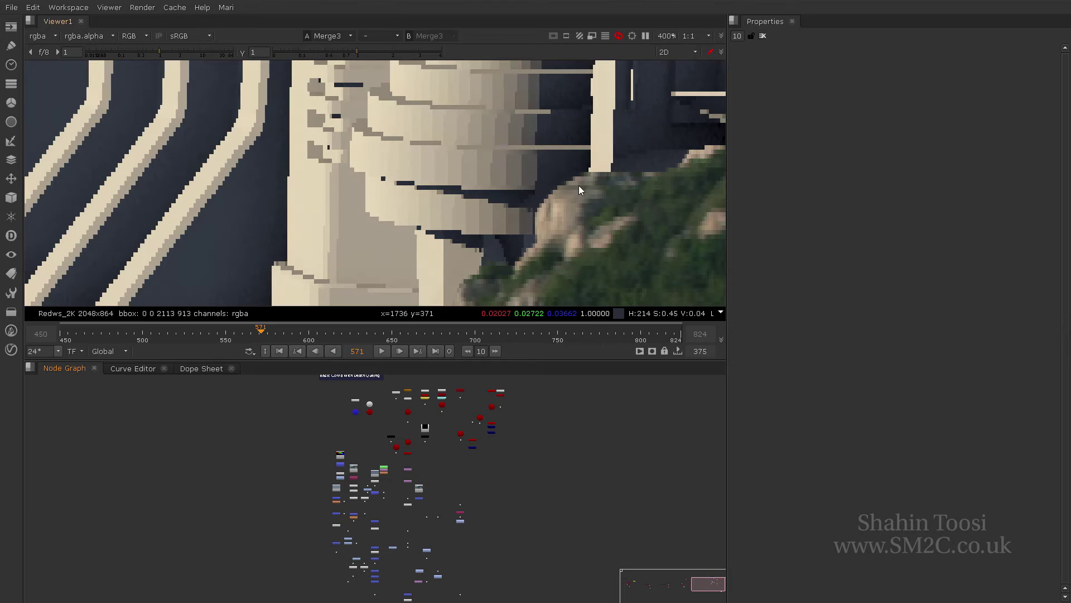
pyautogui.scroll(-1, 517, 196)
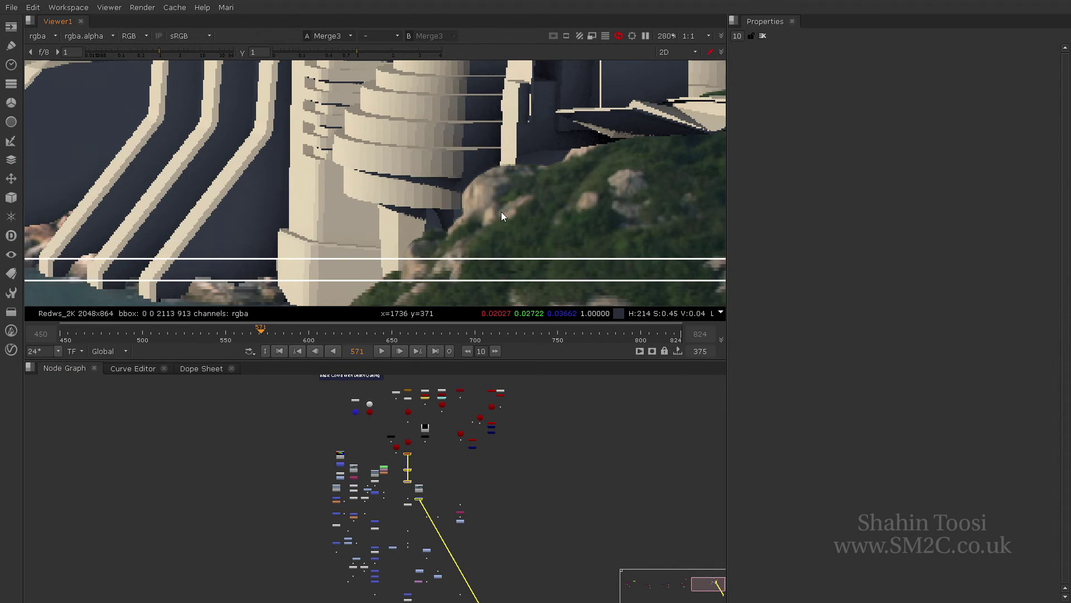
pyautogui.scroll(3, 430, 459)
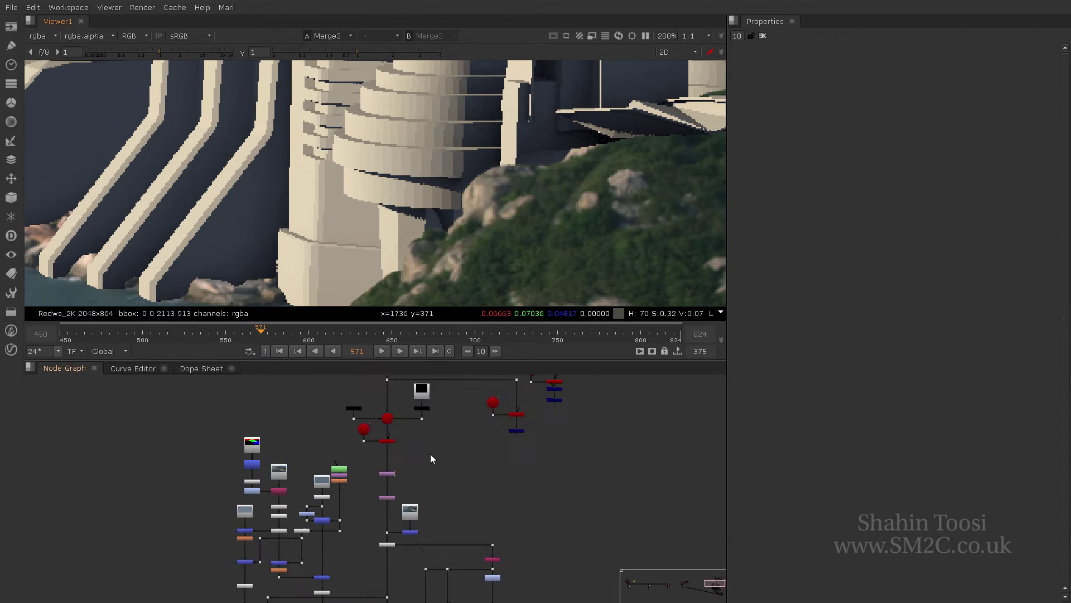
pyautogui.scroll(1, 431, 454)
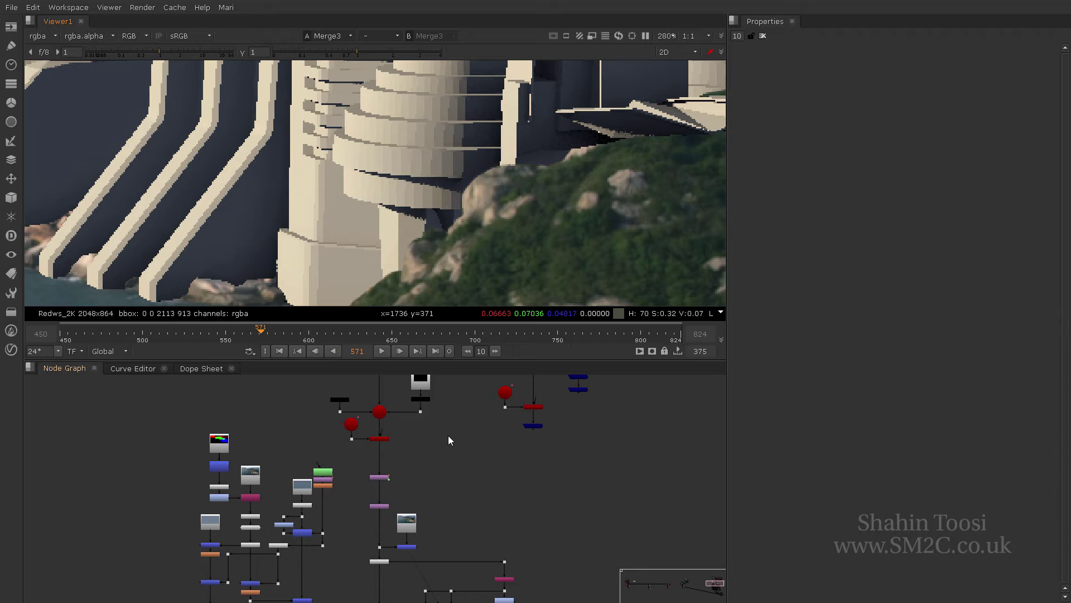
pyautogui.moveTo(440, 433); pyautogui.dragTo(445, 502, button='middle')
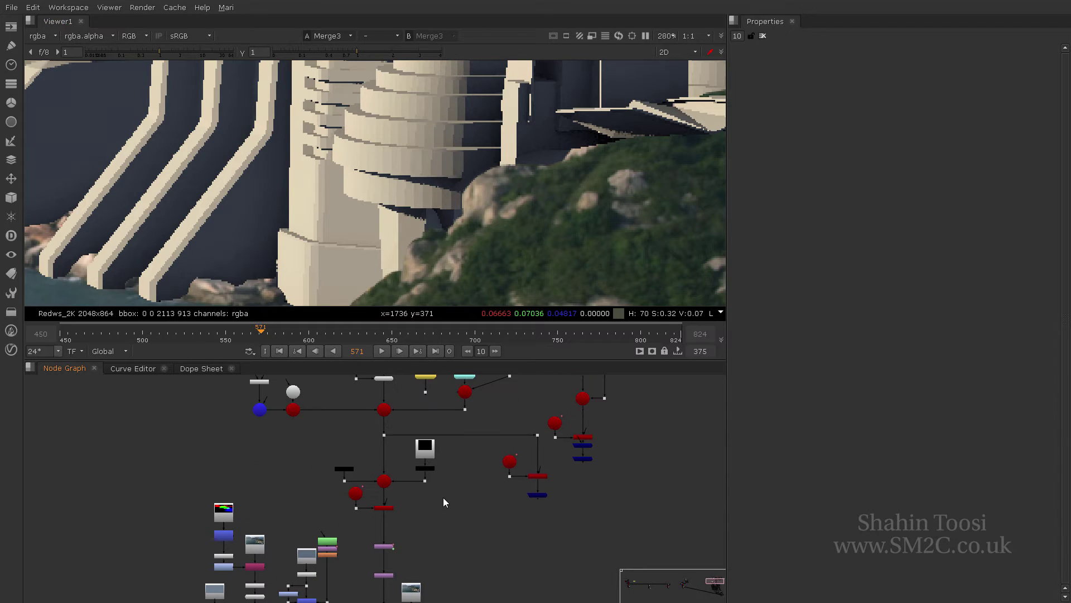
pyautogui.scroll(3, 507, 426)
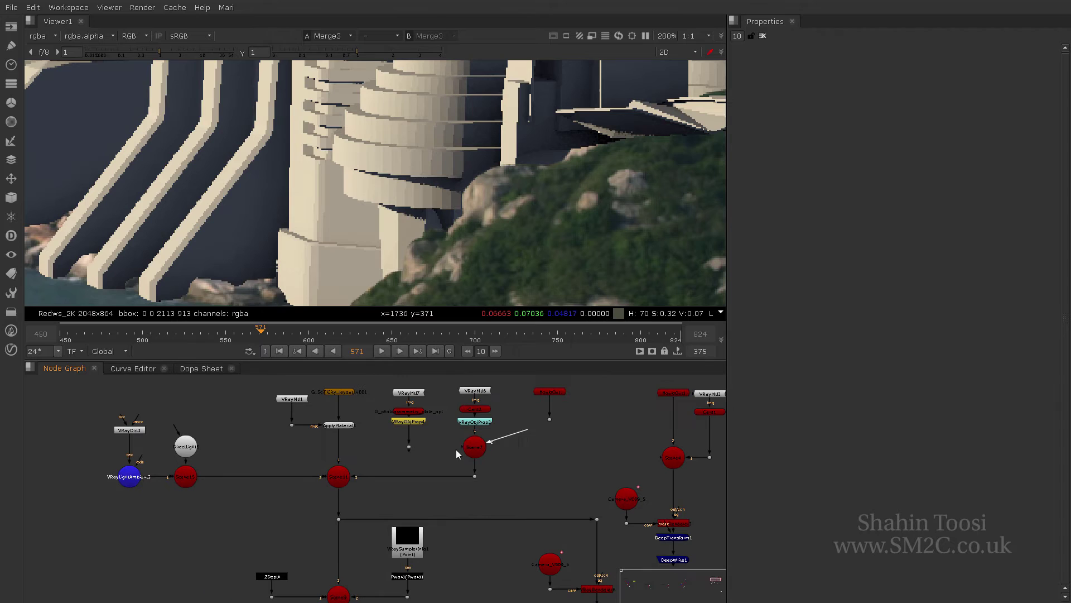
pyautogui.moveTo(456, 449); pyautogui.dragTo(409, 447)
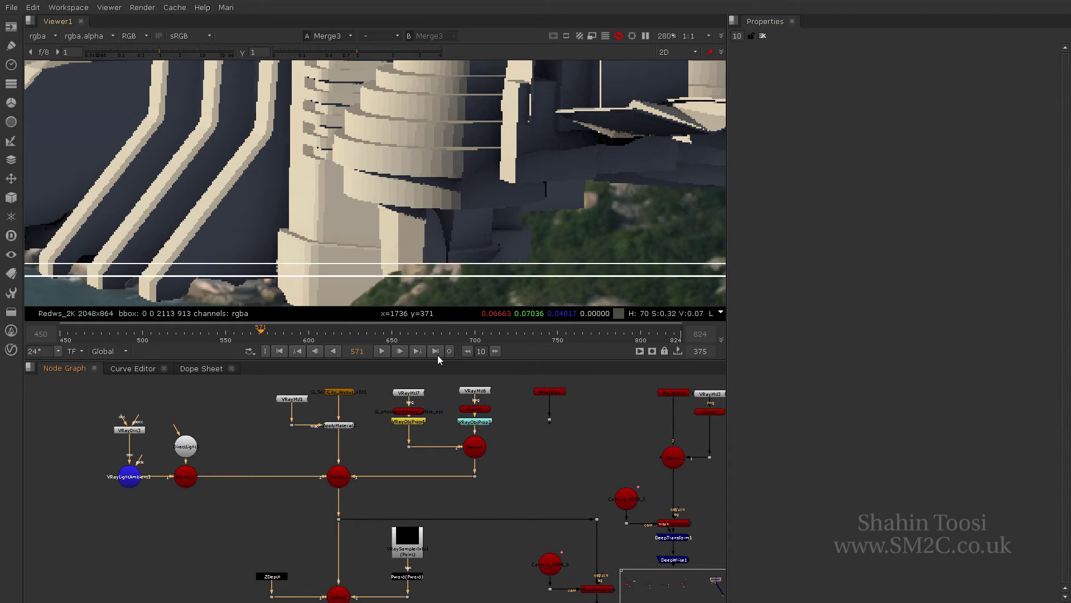
pyautogui.doubleClick(414, 425)
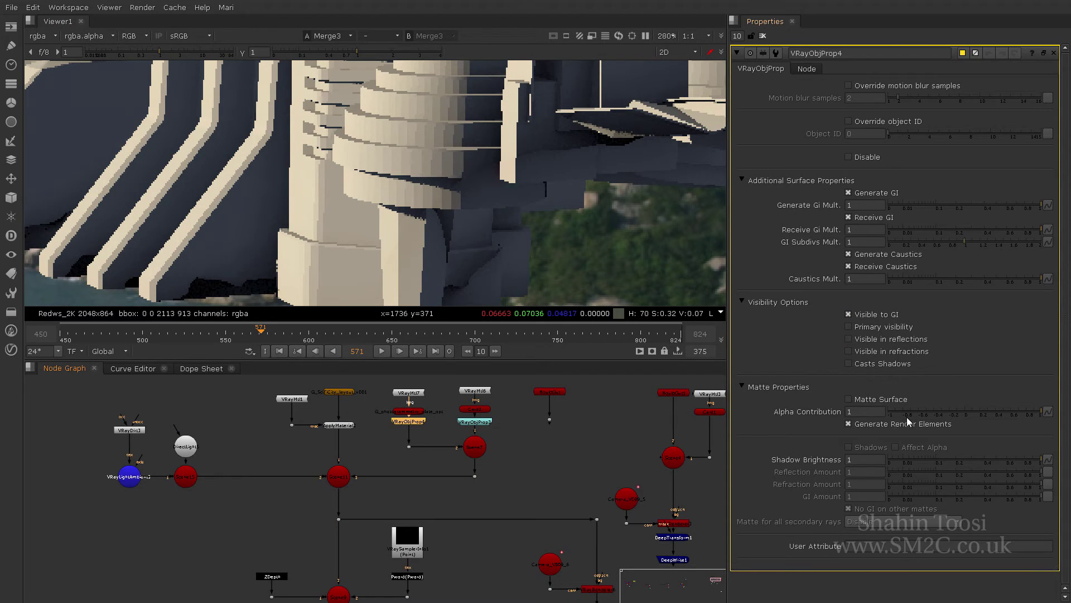
pyautogui.scroll(-5, 491, 219)
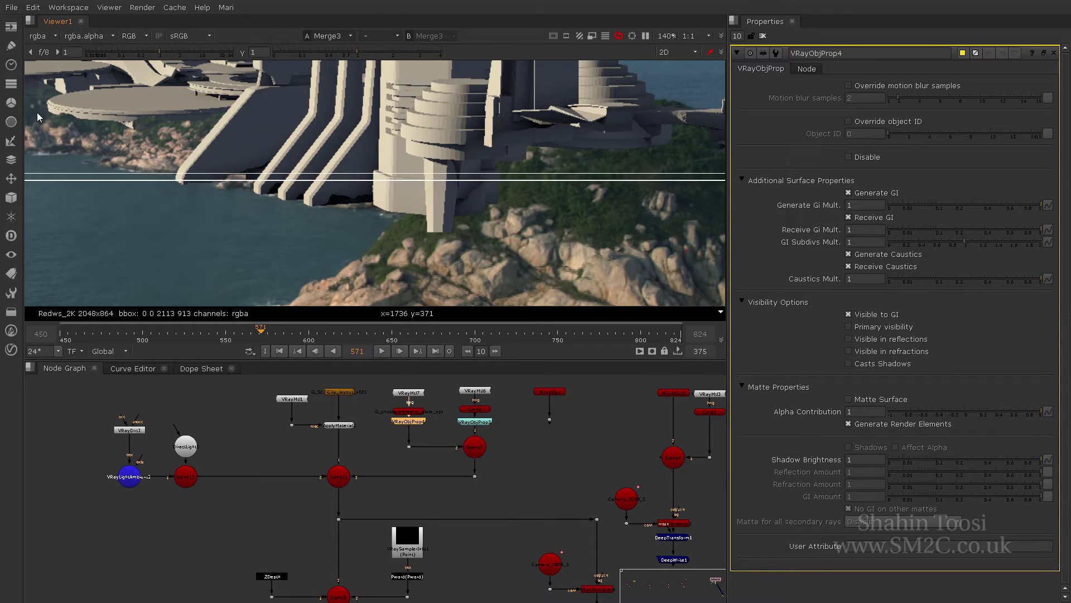
pyautogui.click(558, 473)
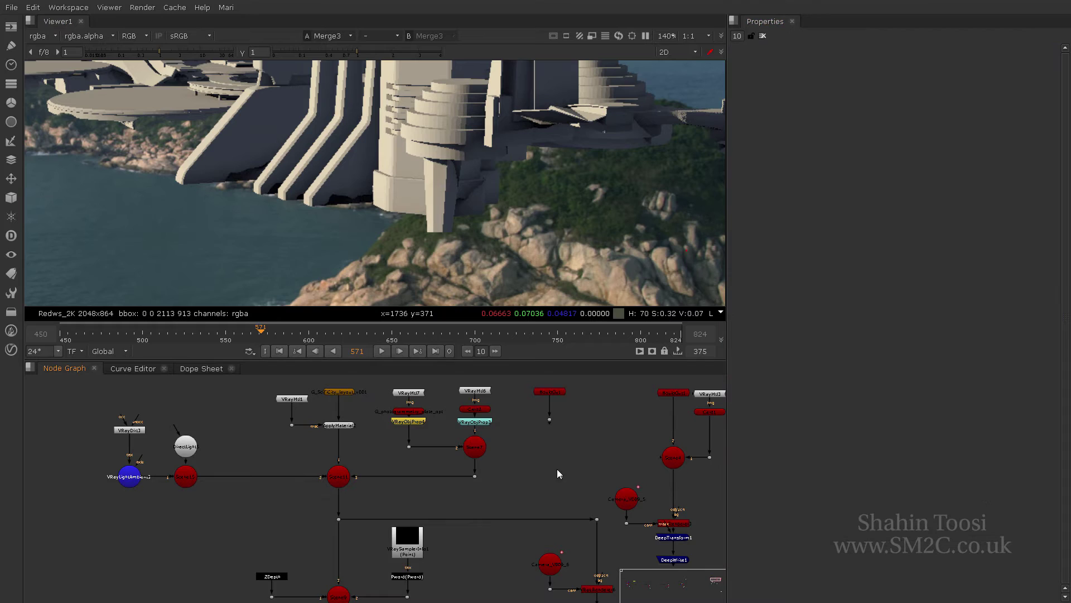
pyautogui.scroll(-5, 424, 486)
pyautogui.scroll(3, 450, 483)
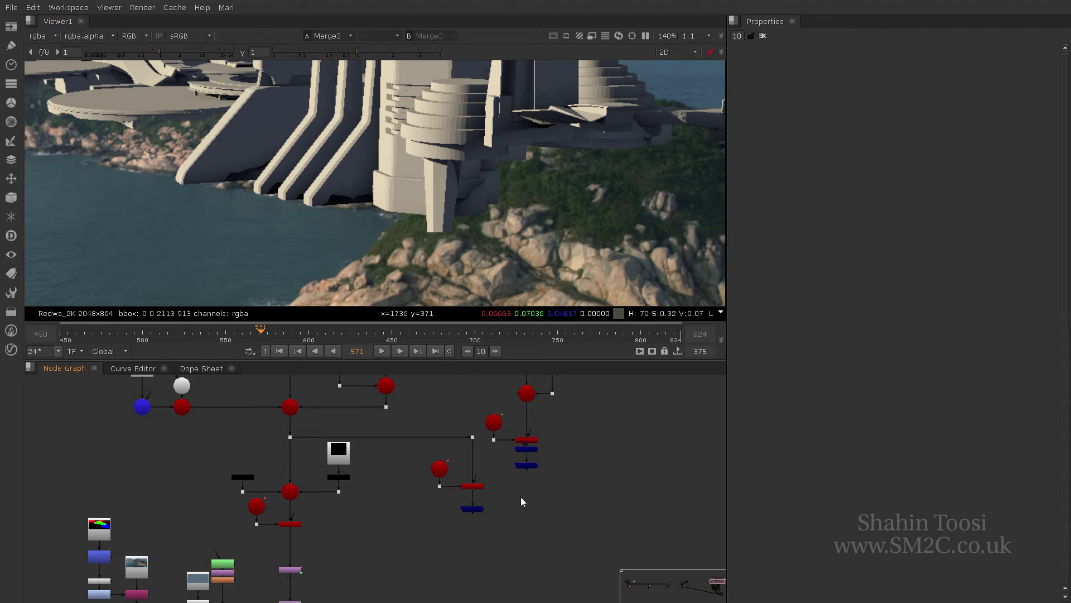
pyautogui.scroll(3, 521, 497)
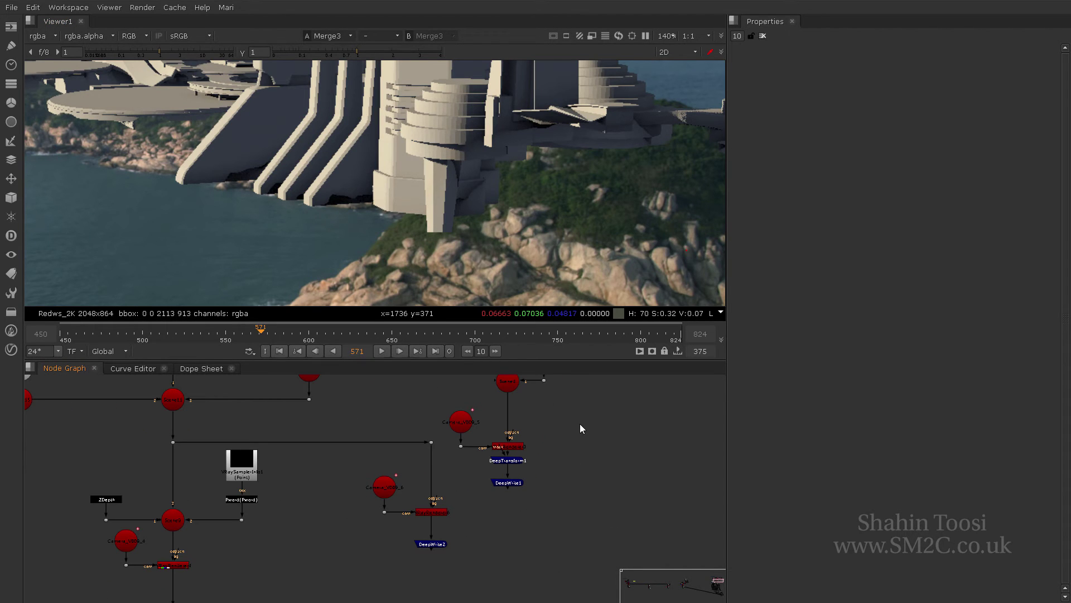
pyautogui.moveTo(575, 436); pyautogui.dragTo(526, 504, button='middle')
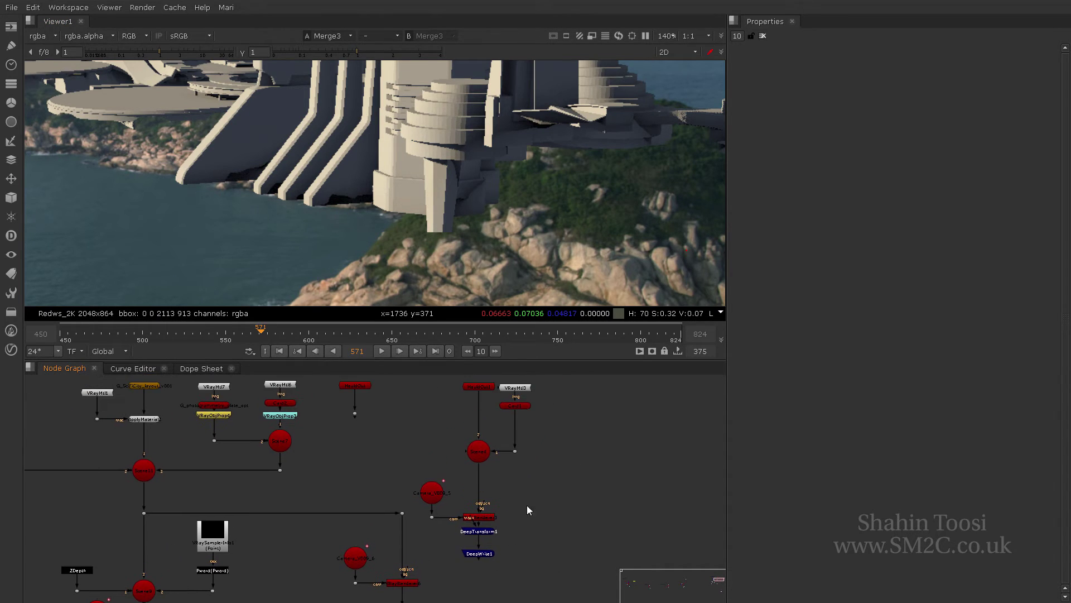
pyautogui.scroll(2, 507, 536)
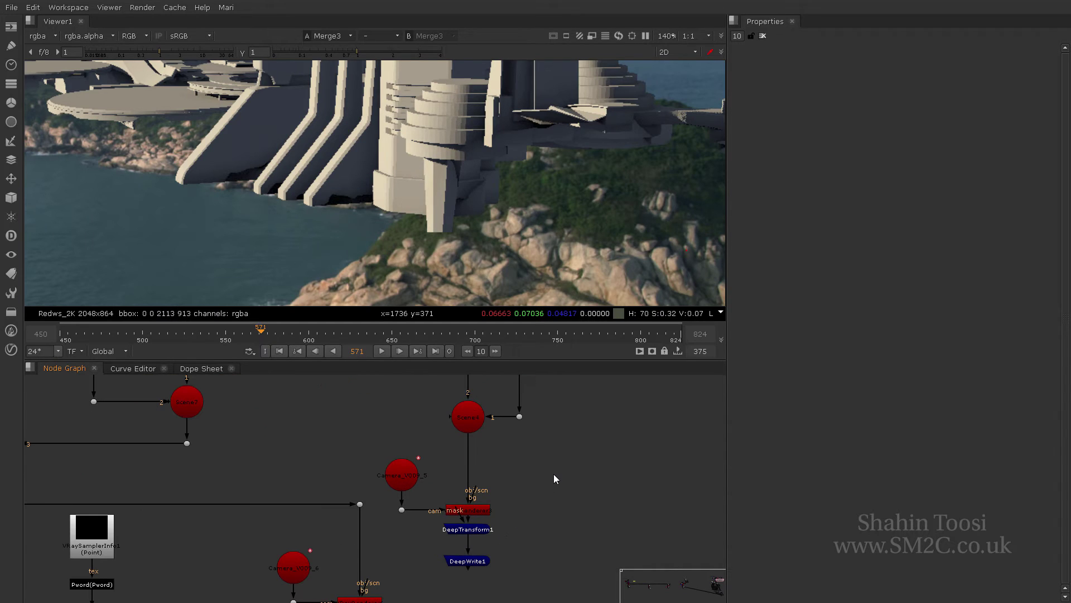
pyautogui.moveTo(553, 486); pyautogui.dragTo(556, 493, button='middle')
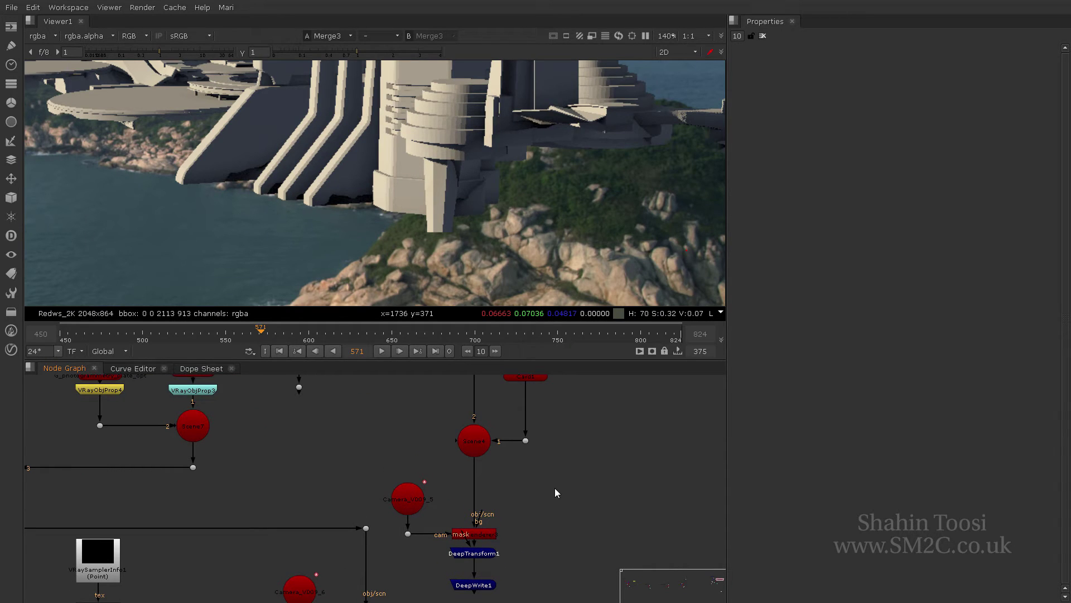
# Step: Show the VRayRenderer output in the viewer, fitted to the whole frame
pyautogui.click(479, 531)
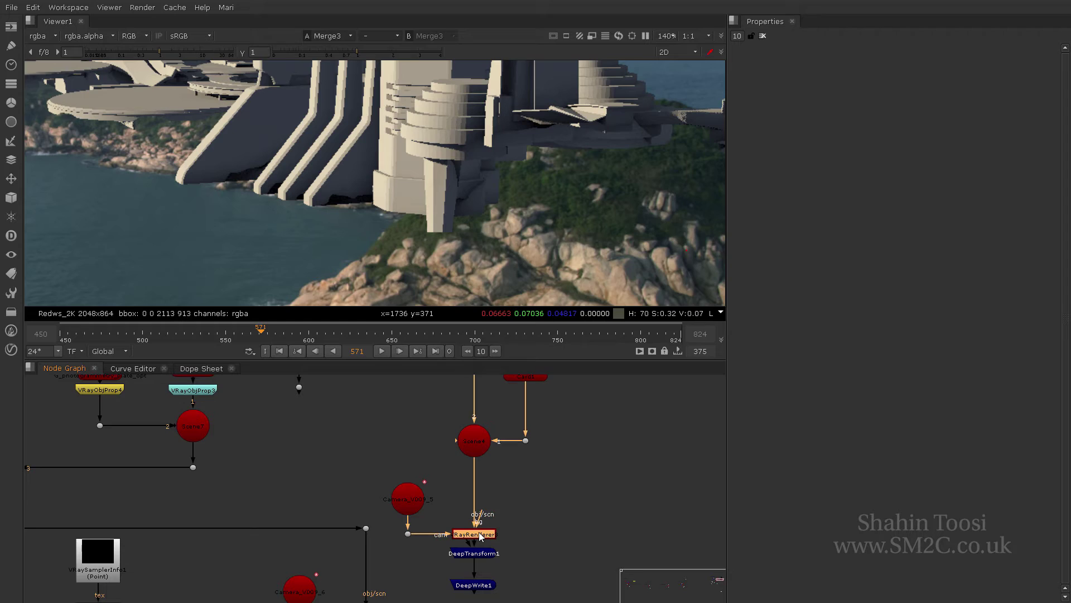
pyautogui.press('1')
pyautogui.scroll(-2, 539, 507)
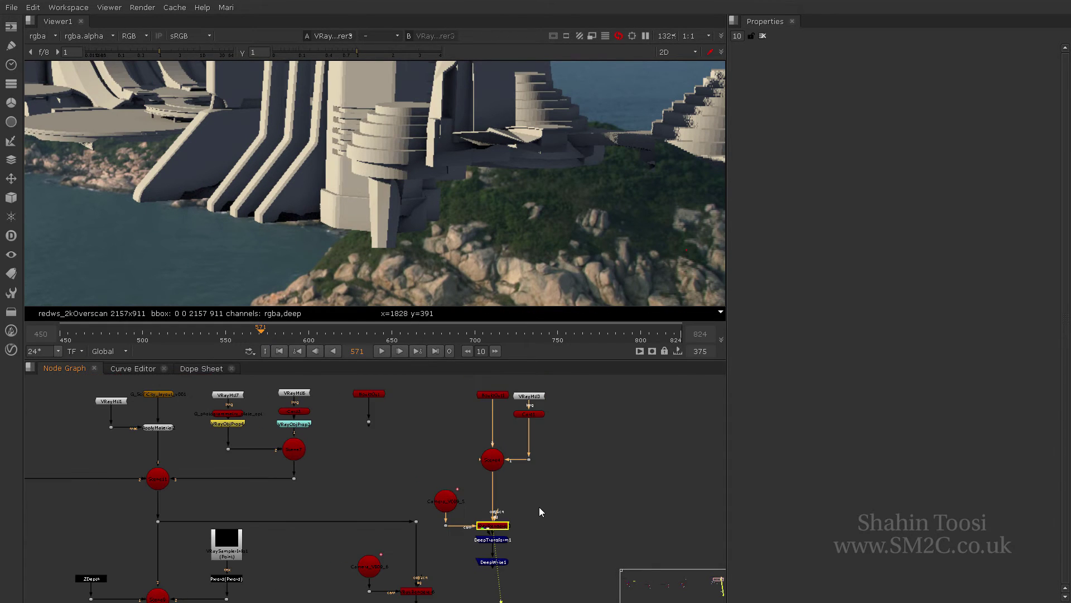
pyautogui.press('f')
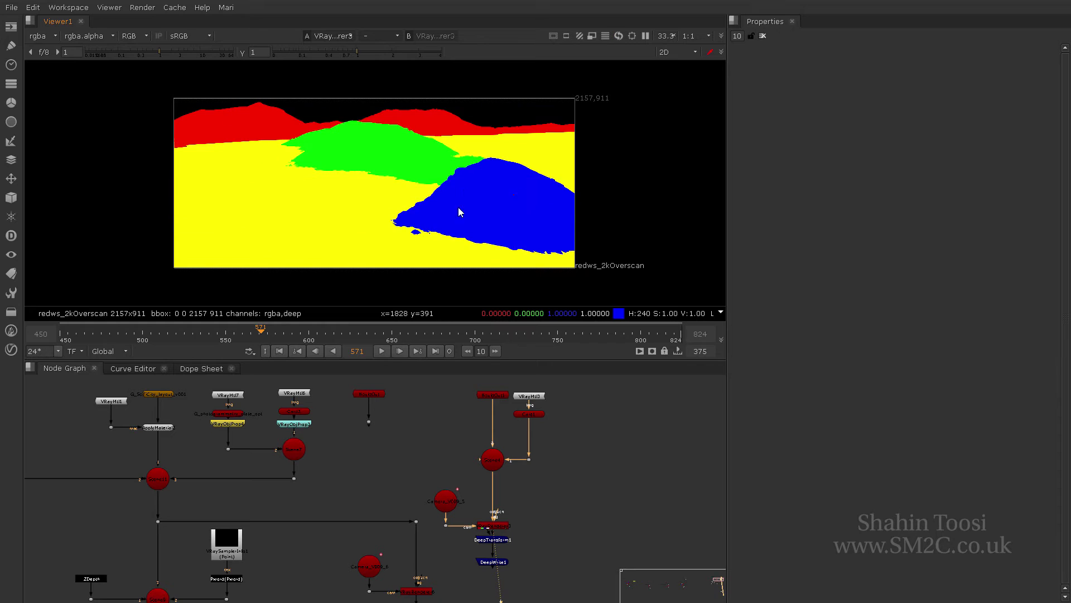
# Step: Select the node at the end of the deep chain and browse the Edit menu
pyautogui.scroll(3, 444, 193)
pyautogui.moveTo(570, 470); pyautogui.dragTo(551, 491, button='middle')
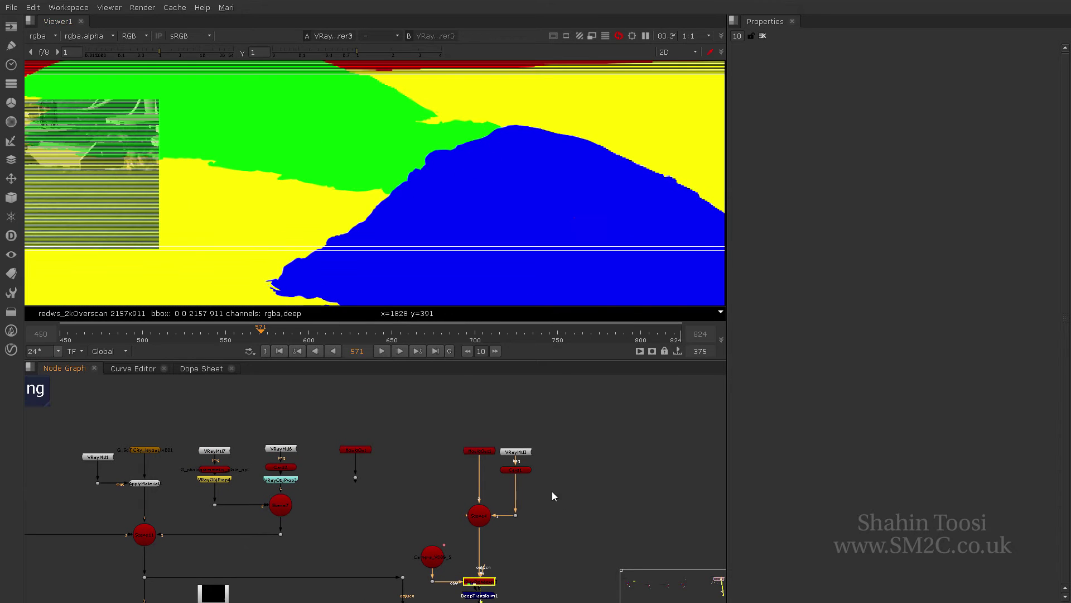
pyautogui.click(475, 449)
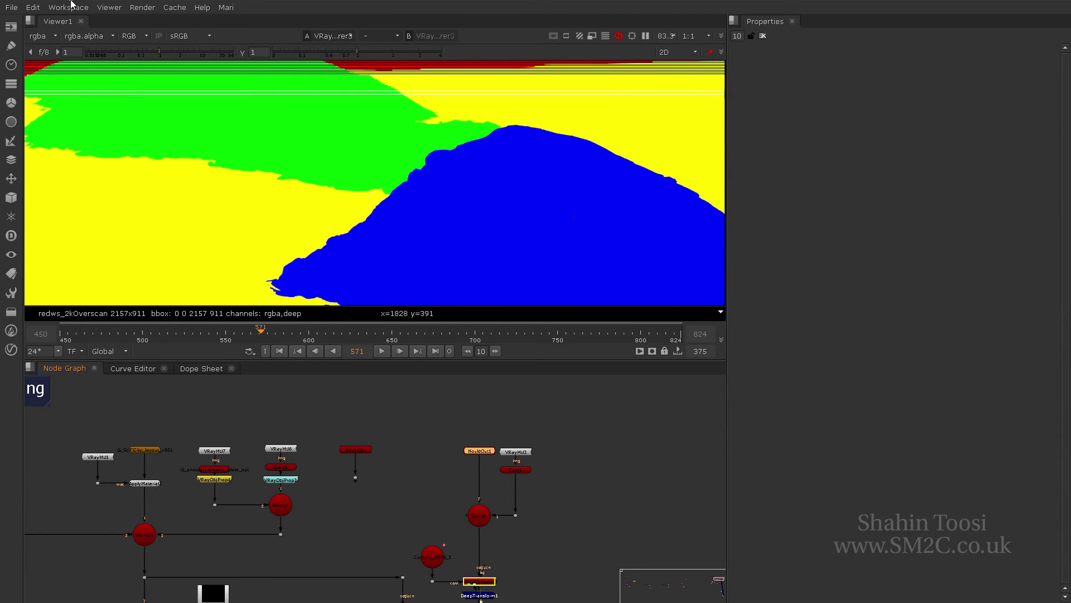
pyautogui.click(34, 8)
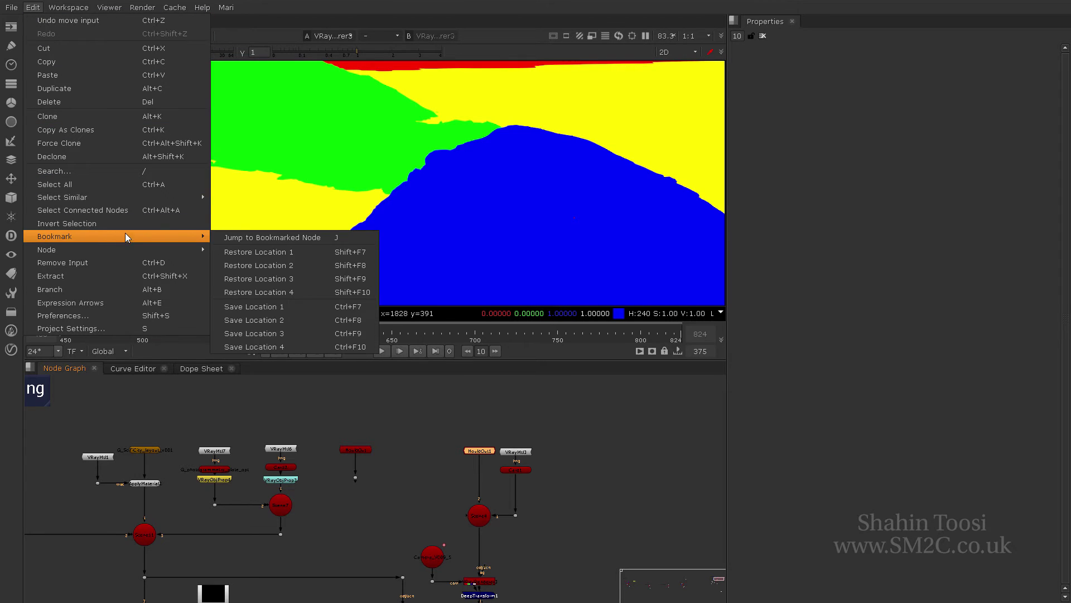
# Step: Select the photogrammetry plate node in the projection setup
pyautogui.moveTo(139, 248)
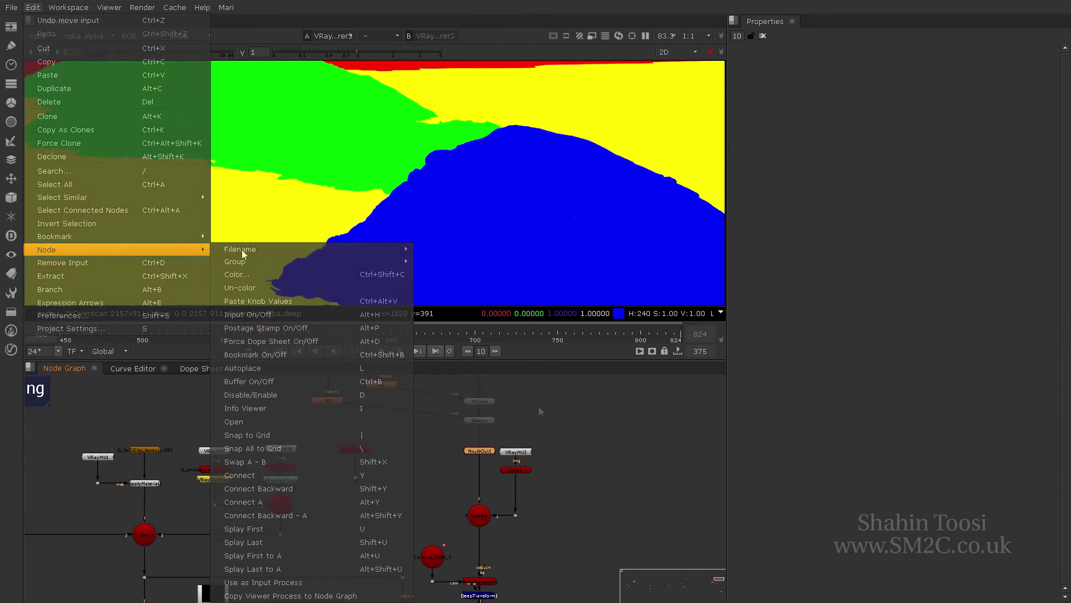
pyautogui.moveTo(260, 263)
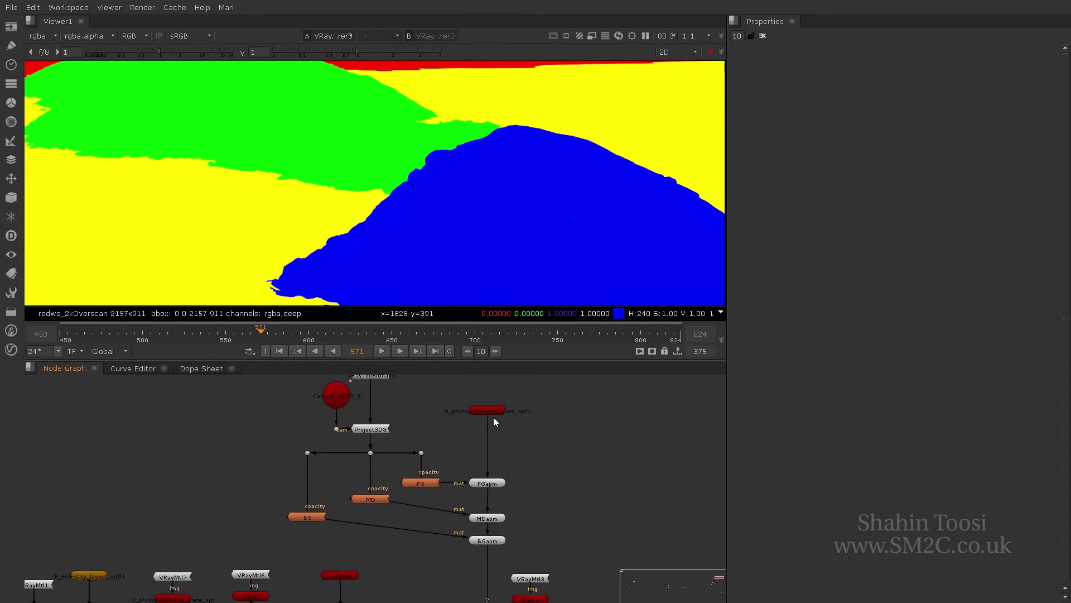
pyautogui.scroll(3, 493, 417)
pyautogui.click(494, 401)
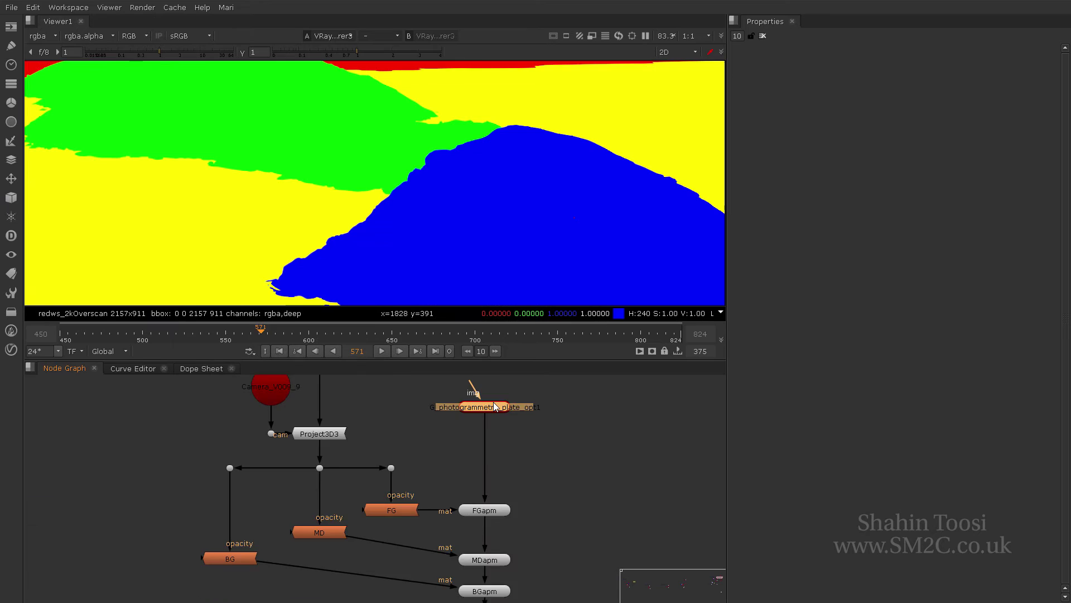
pyautogui.scroll(-3, 493, 401)
# Step: Open VRayTexBitmap3's settings, loading Tex_projection_mattes_v001_01.####.tif at 2048x864
pyautogui.click(421, 479)
pyautogui.moveTo(392, 417); pyautogui.dragTo(397, 453, button='middle')
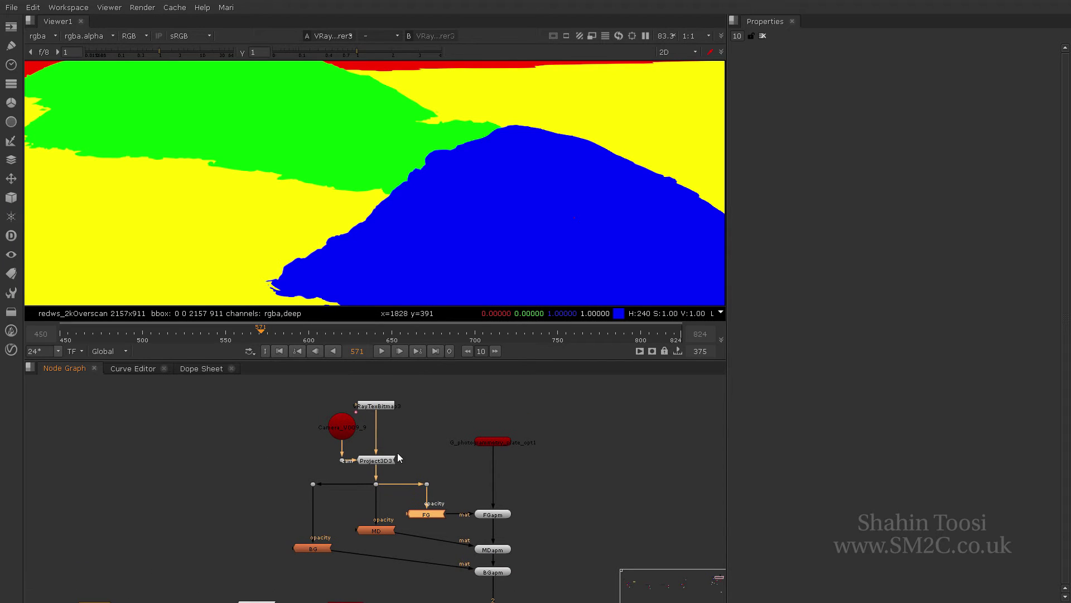
pyautogui.click(391, 407)
pyautogui.scroll(3, 409, 403)
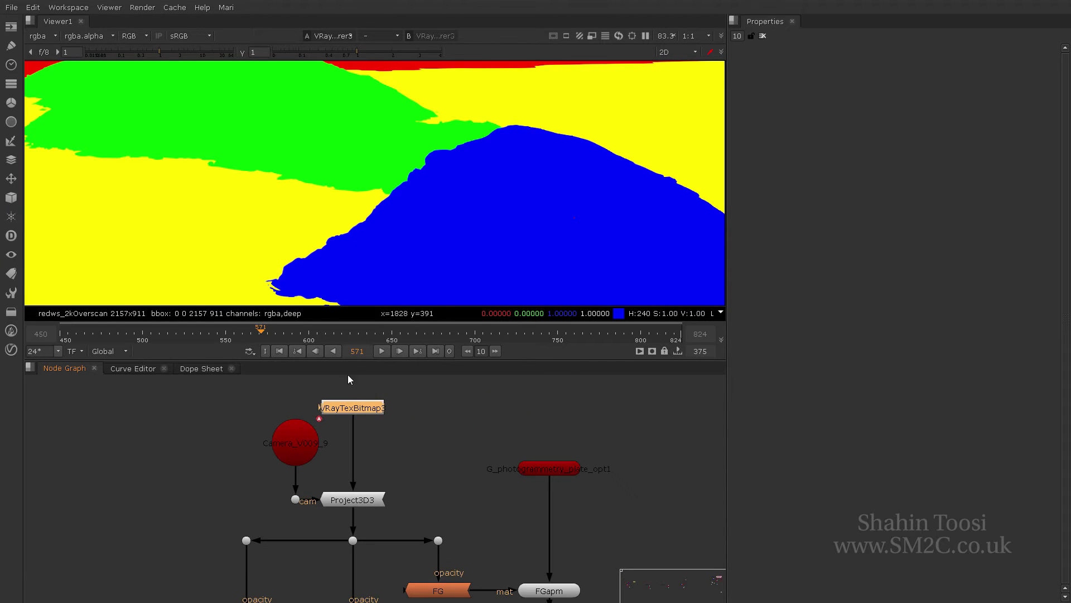
pyautogui.moveTo(360, 408); pyautogui.dragTo(361, 401)
pyautogui.doubleClick(361, 401)
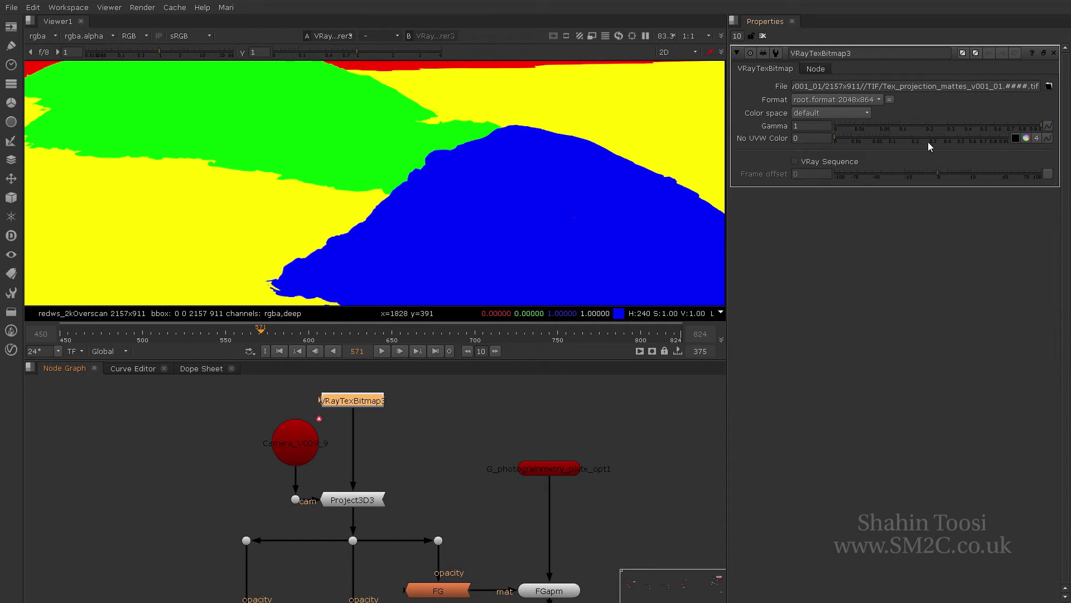
# Step: Inspect the FG, MD and BG materials' opacity channel settings
pyautogui.scroll(-5, 474, 450)
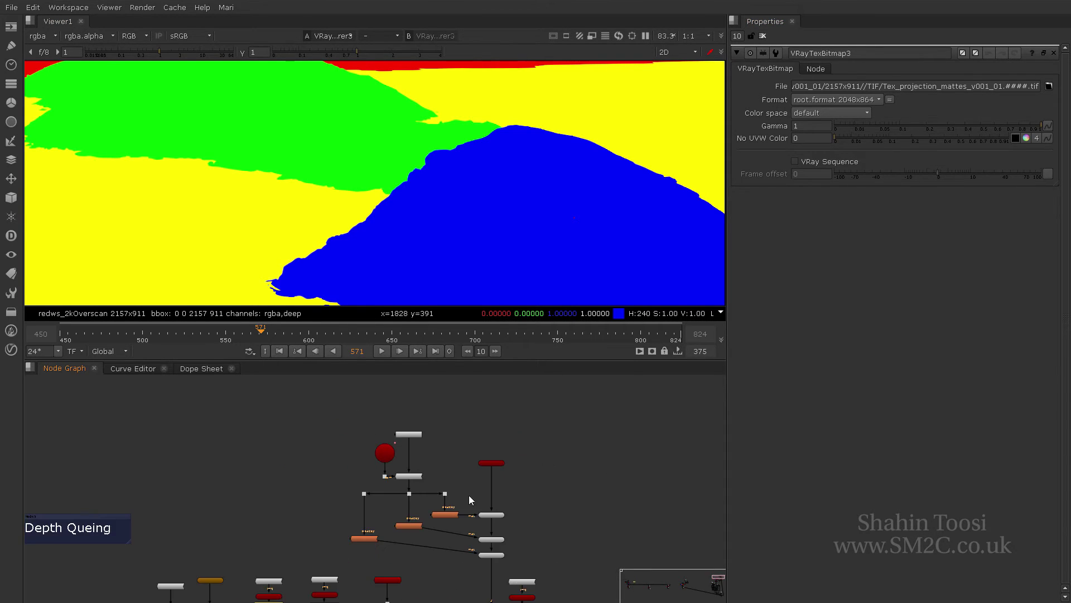
pyautogui.scroll(6, 443, 491)
pyautogui.doubleClick(450, 471)
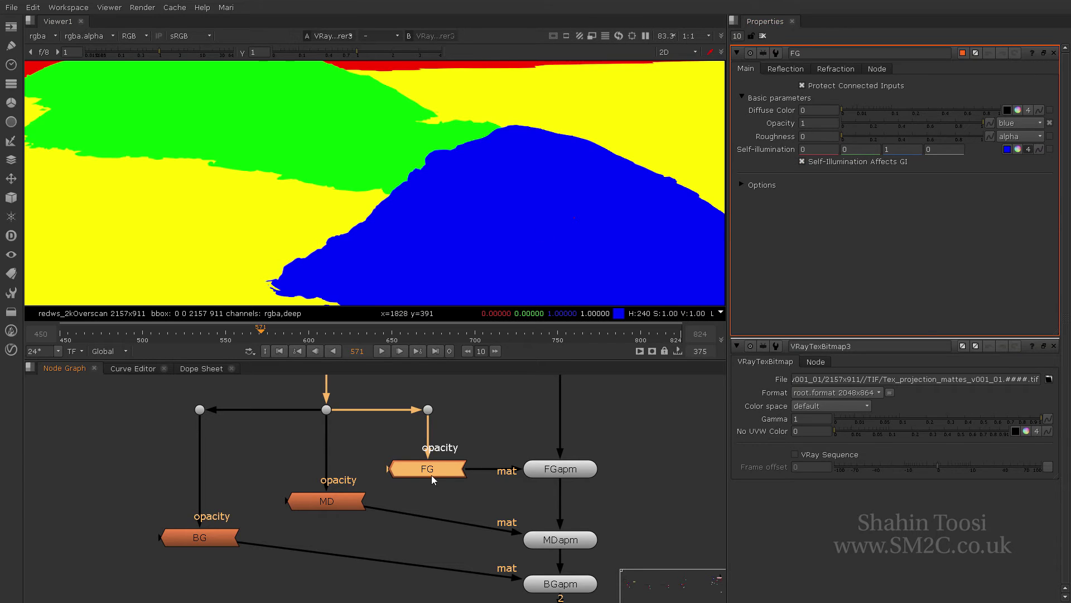
pyautogui.doubleClick(344, 504)
pyautogui.doubleClick(199, 537)
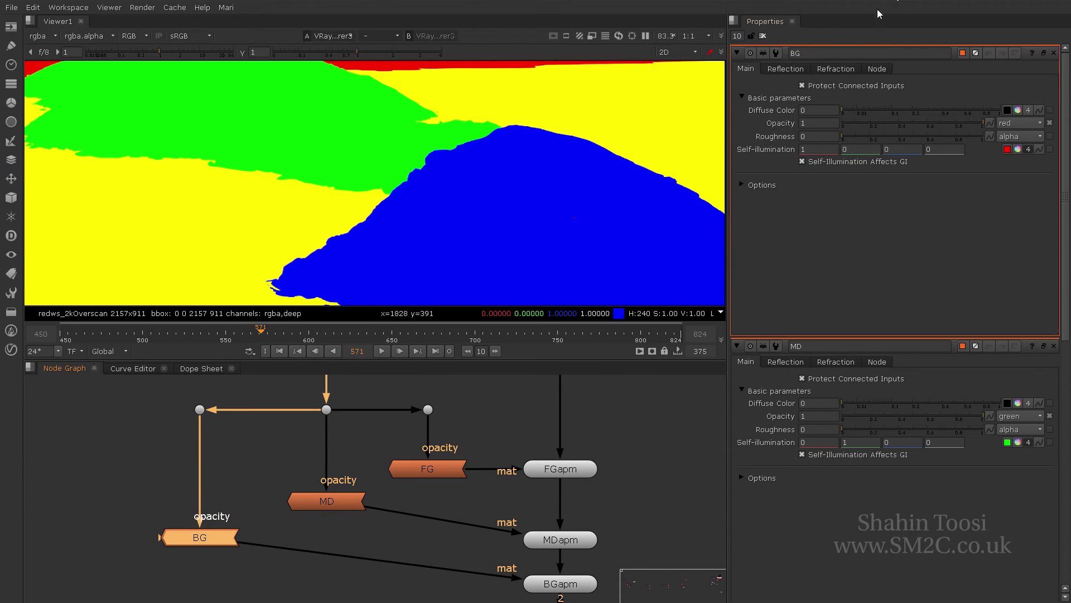
# Step: Clear the Properties bin and zoom the graph to the VRayRenderer
pyautogui.click(763, 36)
pyautogui.scroll(-6, 587, 490)
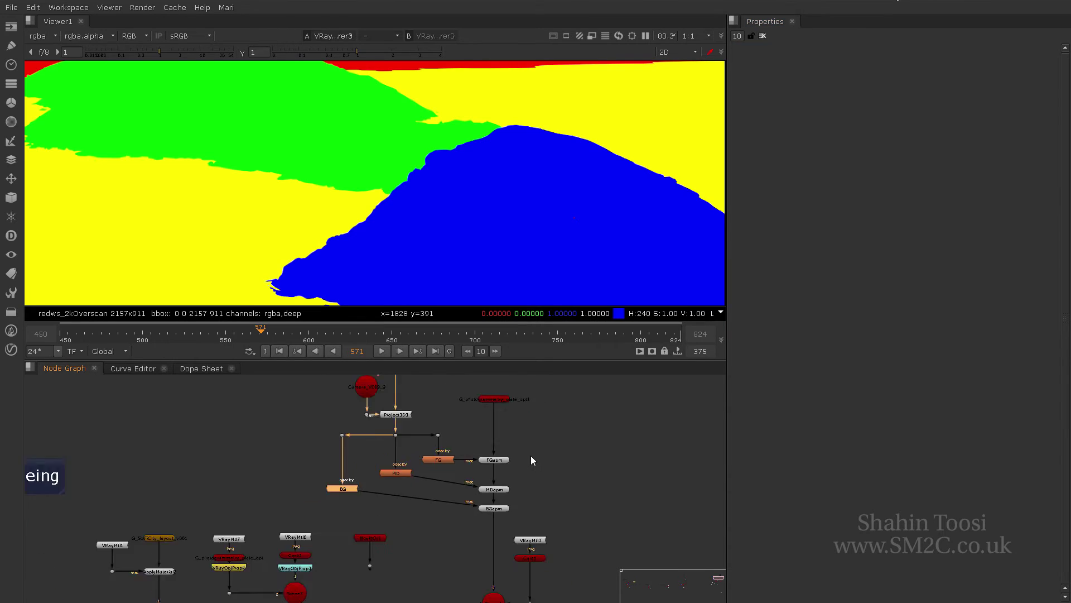
pyautogui.scroll(-3, 449, 184)
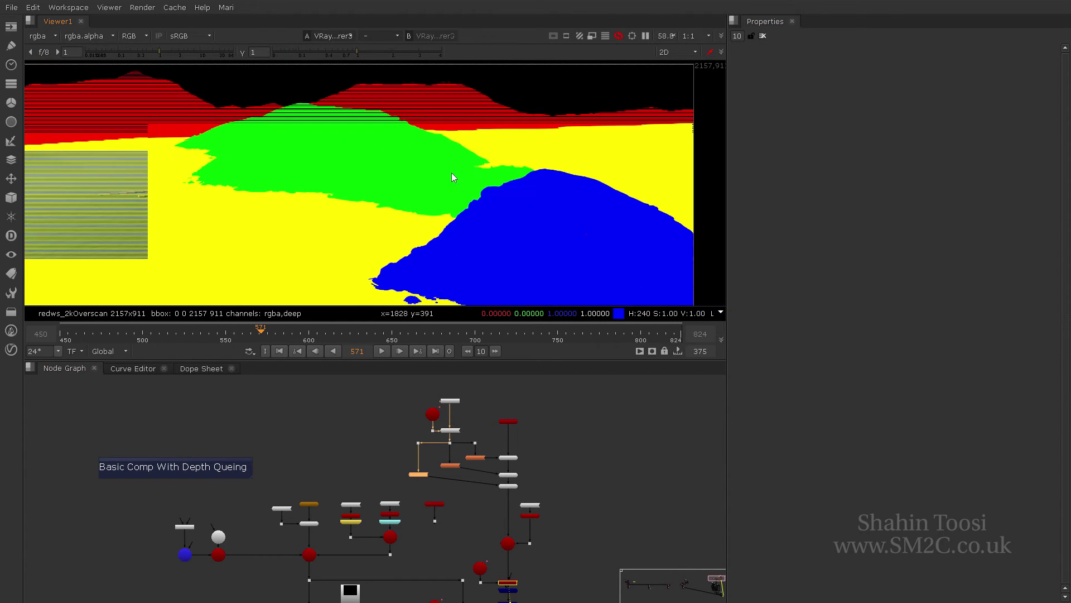
pyautogui.scroll(2, 515, 190)
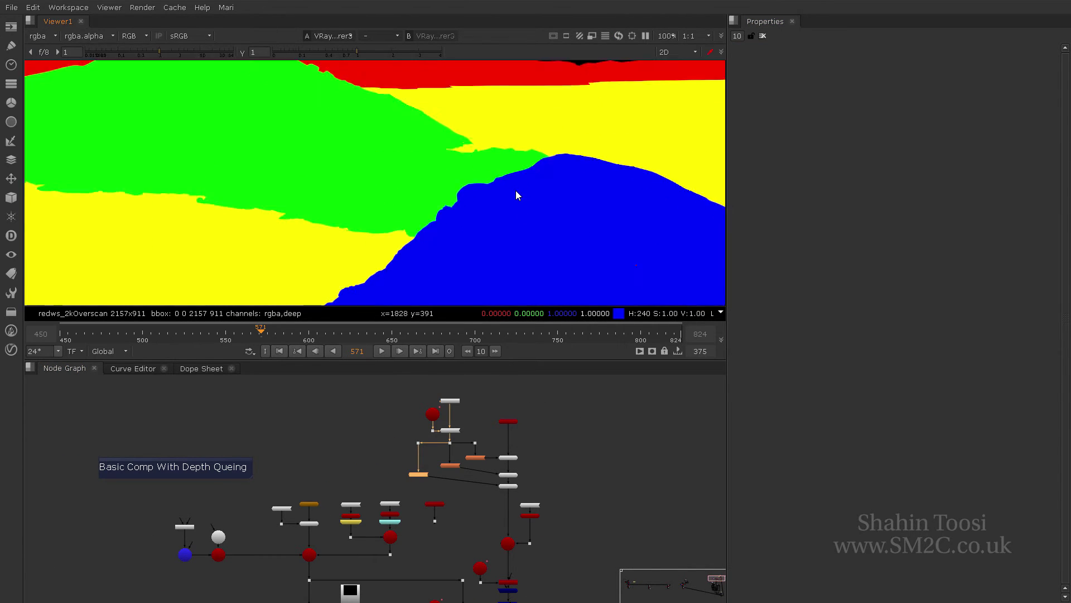
pyautogui.scroll(-2, 515, 189)
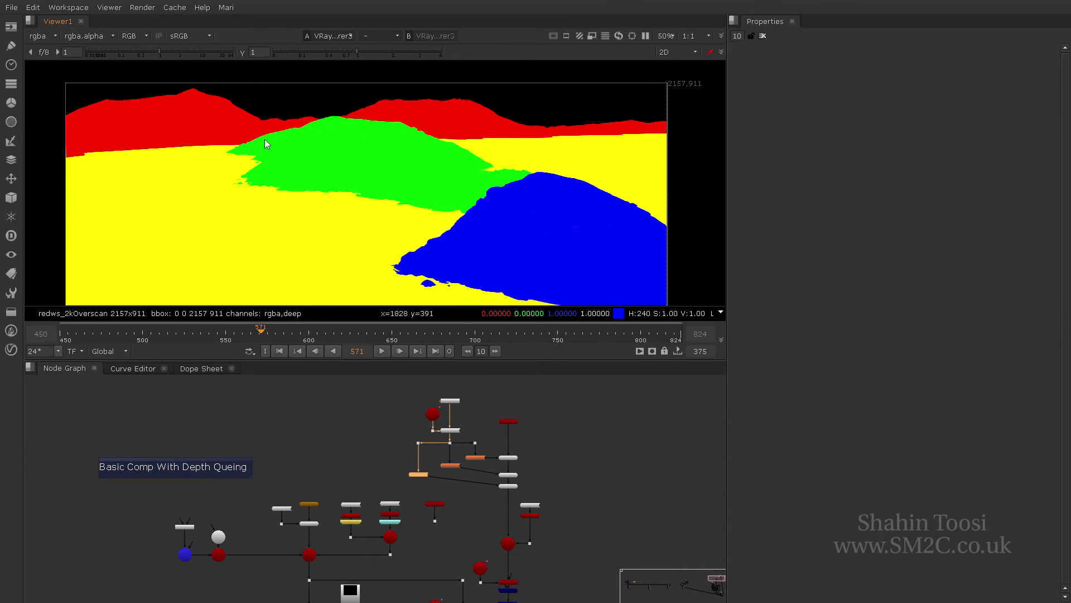
pyautogui.scroll(5, 528, 502)
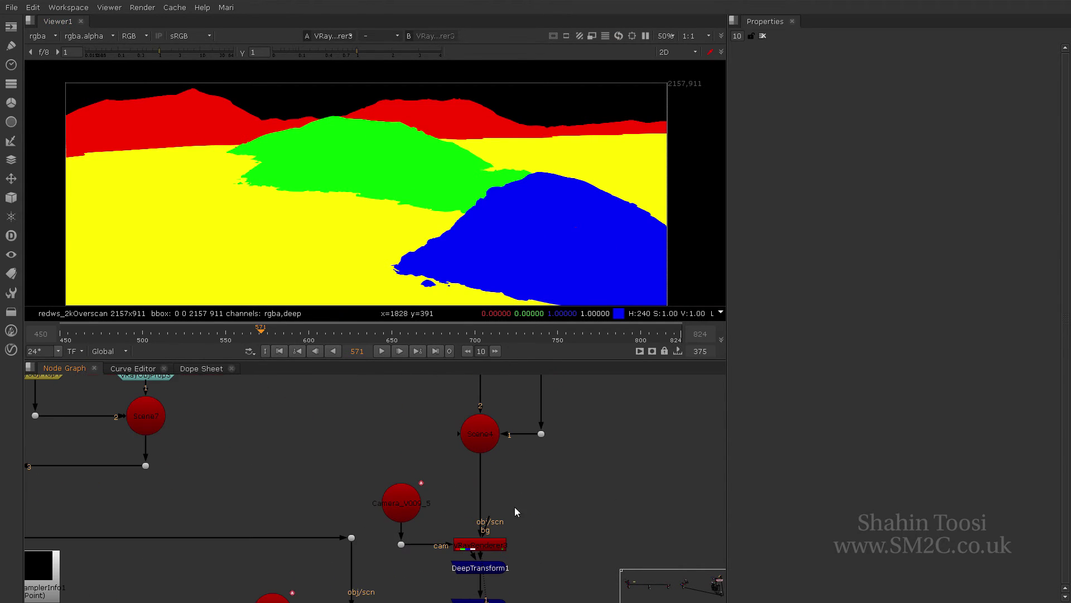
# Step: Set VRayRenderer3's Global Misc Deep merge mode to By Z-depth, pausing the viewer meanwhile
pyautogui.doubleClick(499, 550)
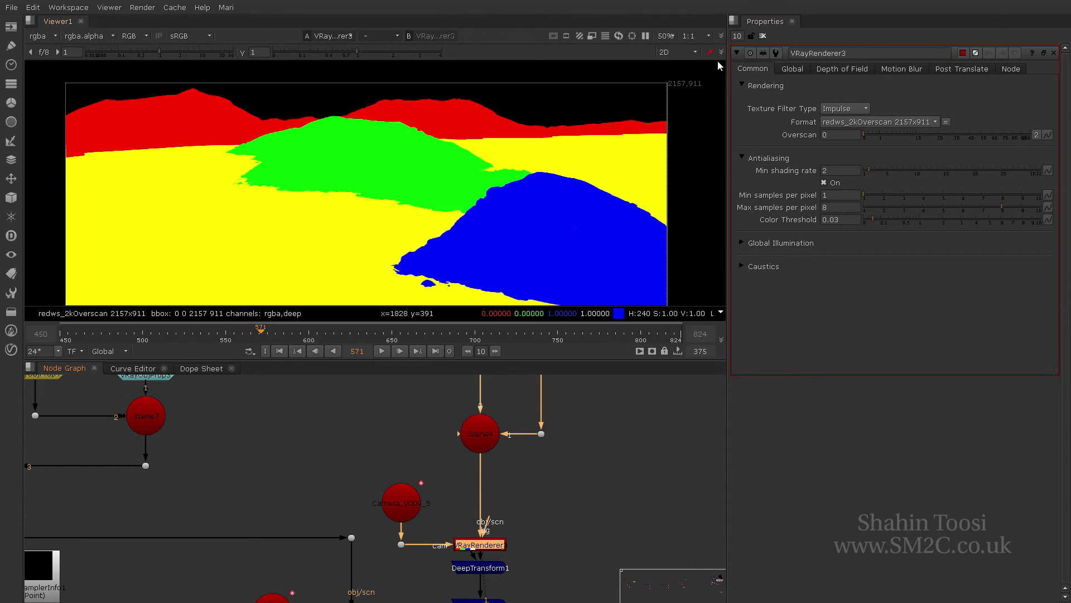
pyautogui.click(793, 69)
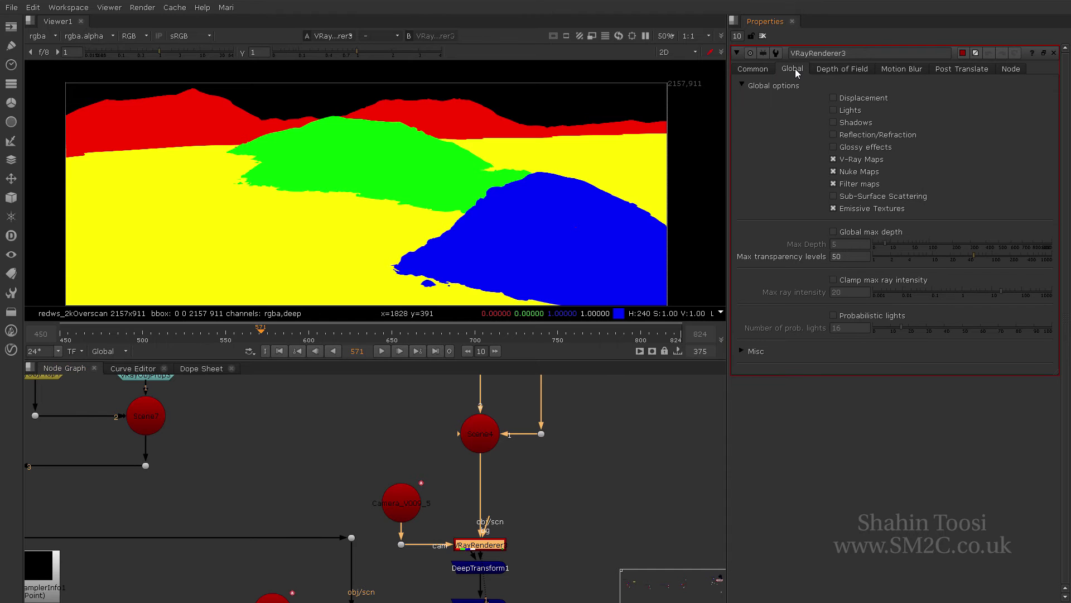
pyautogui.click(757, 351)
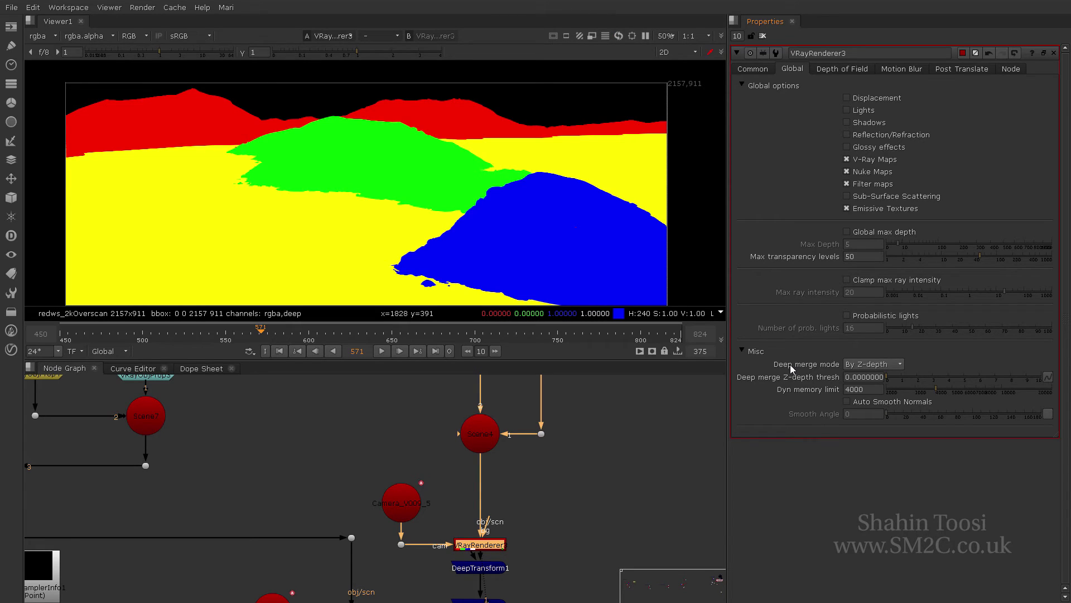
pyautogui.click(646, 37)
pyautogui.click(880, 364)
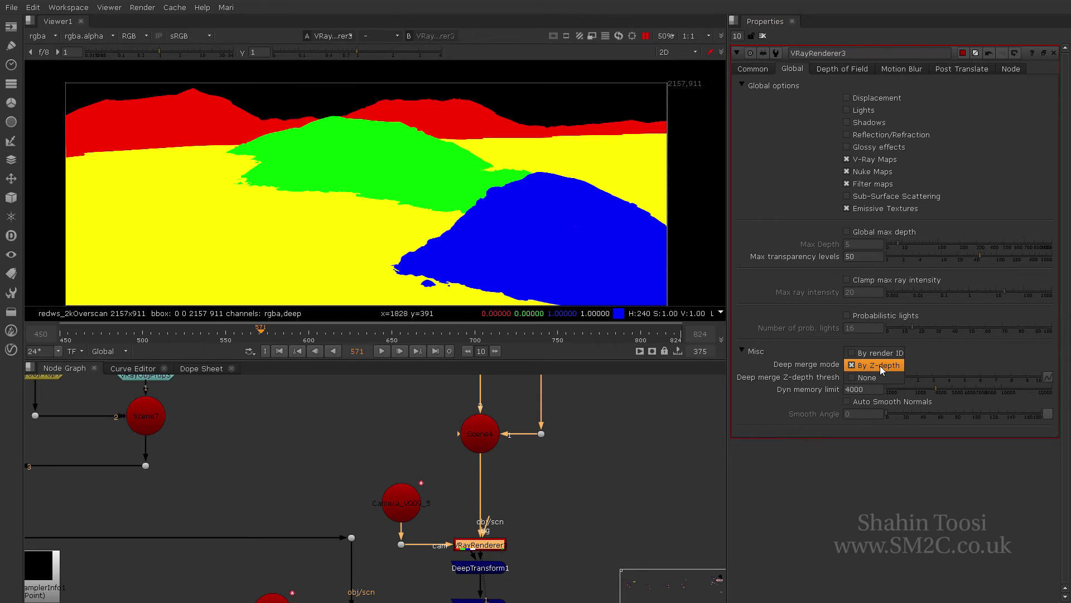
pyautogui.click(879, 366)
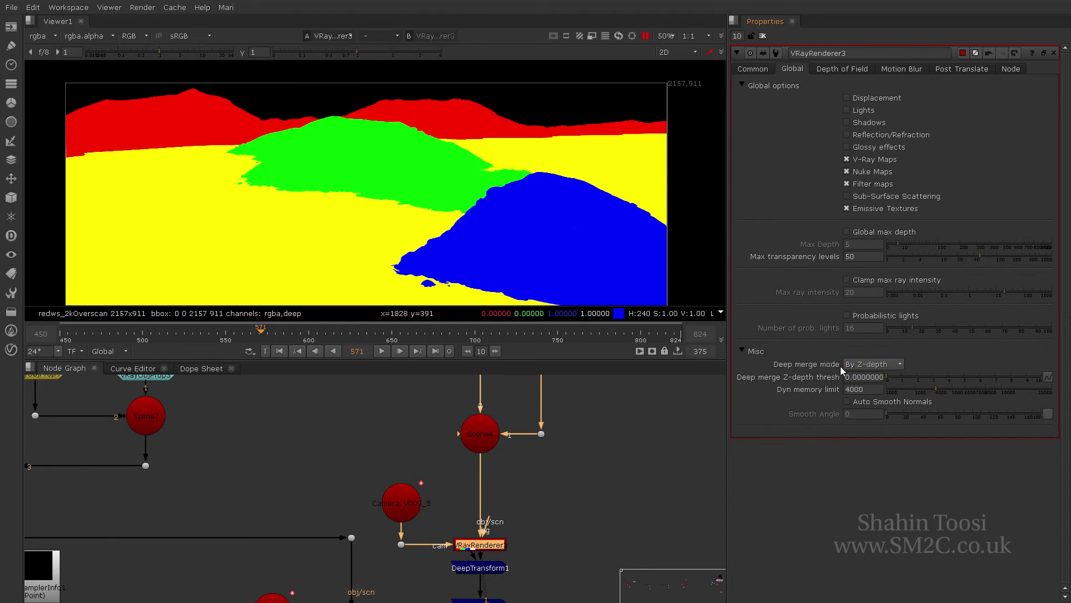
pyautogui.click(648, 35)
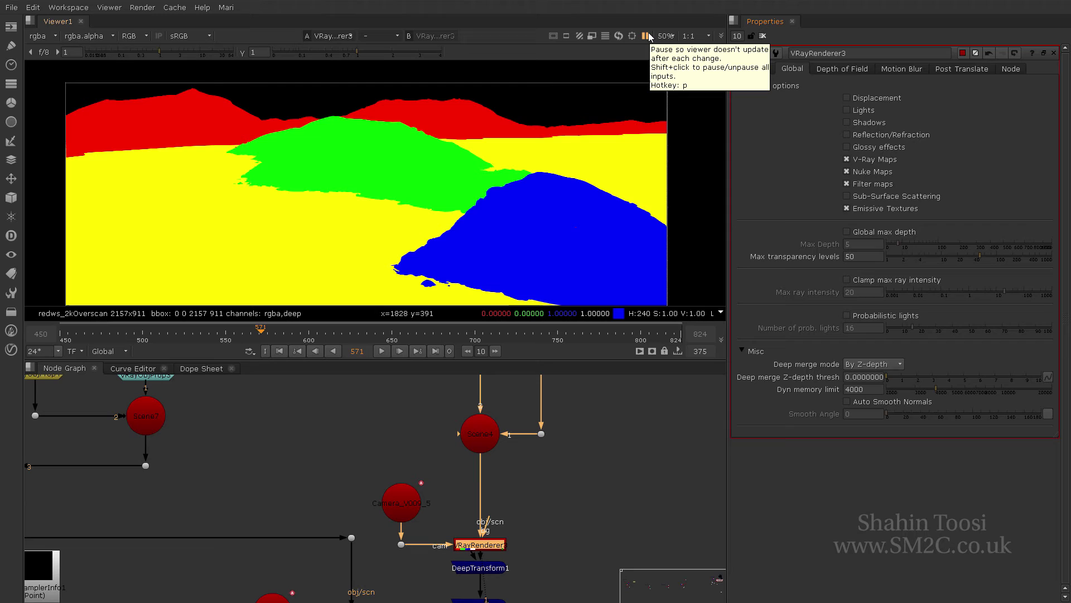
pyautogui.click(646, 35)
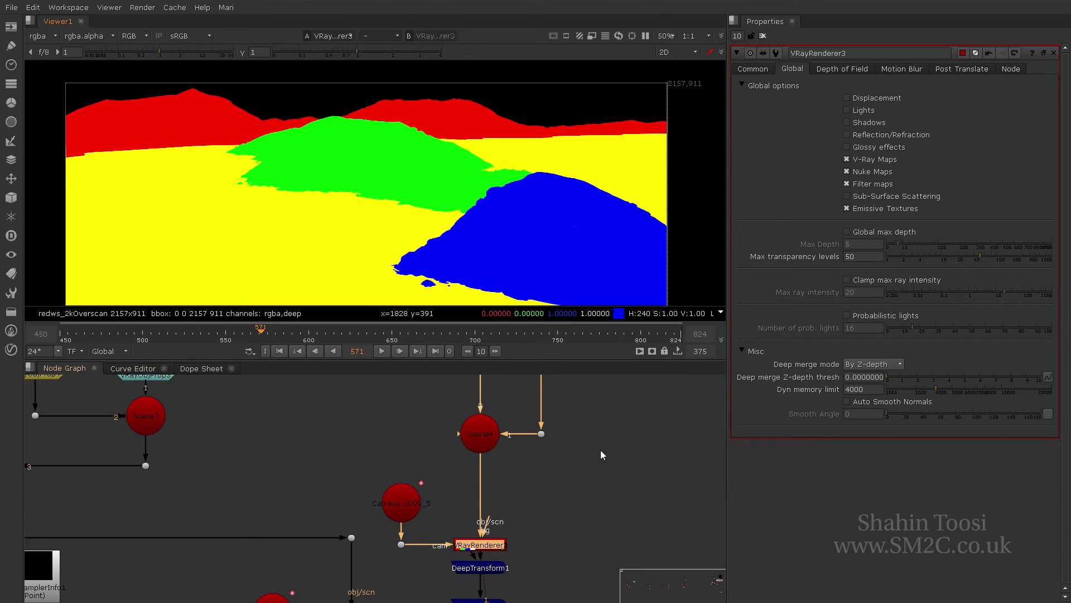
# Step: Create a new VRayRenderer node using the vrren node search
pyautogui.click(598, 471)
pyautogui.press('Tab')
pyautogui.write('vrren')
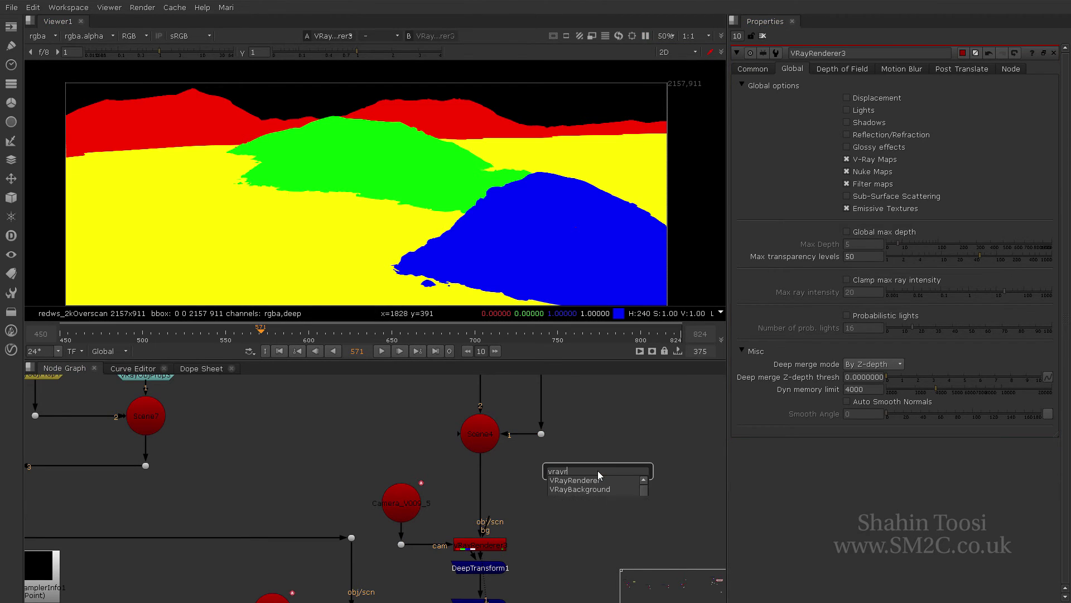
pyautogui.press('Return')
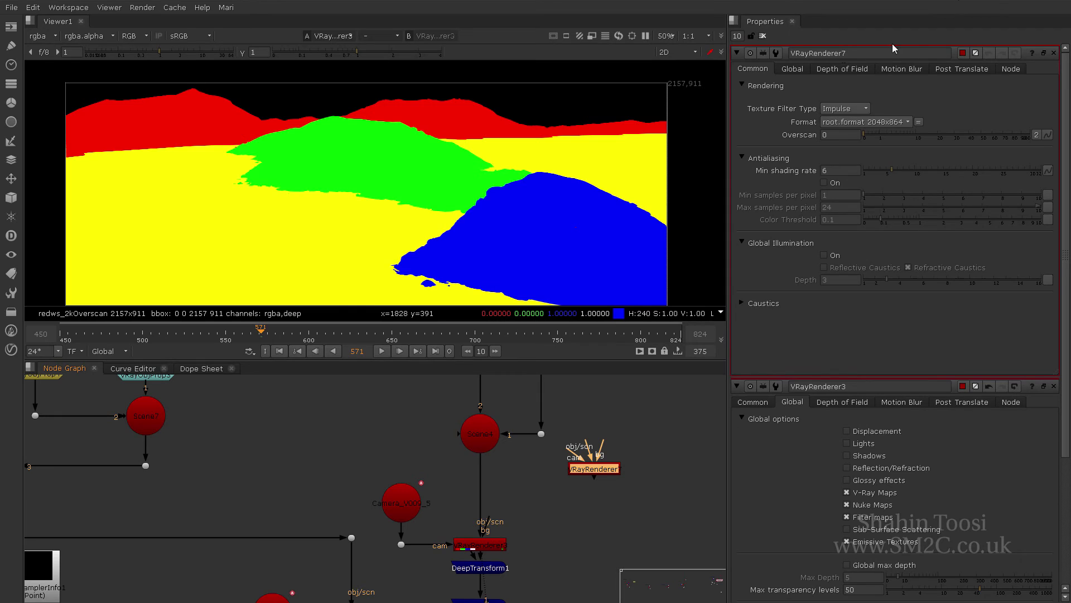
# Step: Set the renderer's Deep merge mode to By Z-depth with a Z-depth threshold of .00000001
pyautogui.click(793, 69)
pyautogui.click(755, 352)
pyautogui.scroll(-3, 781, 330)
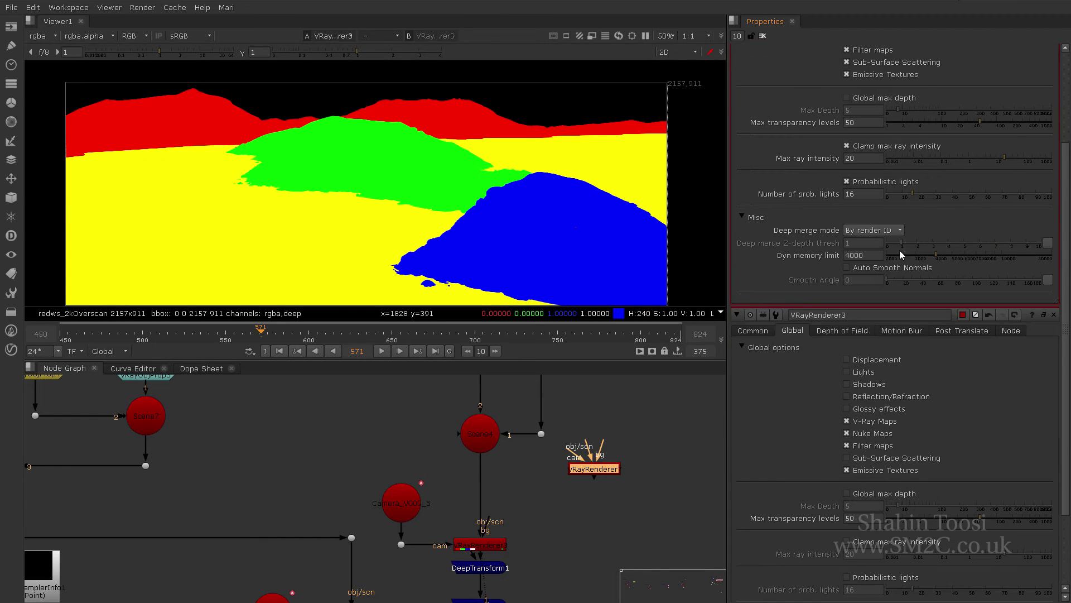
pyautogui.click(877, 231)
pyautogui.click(877, 244)
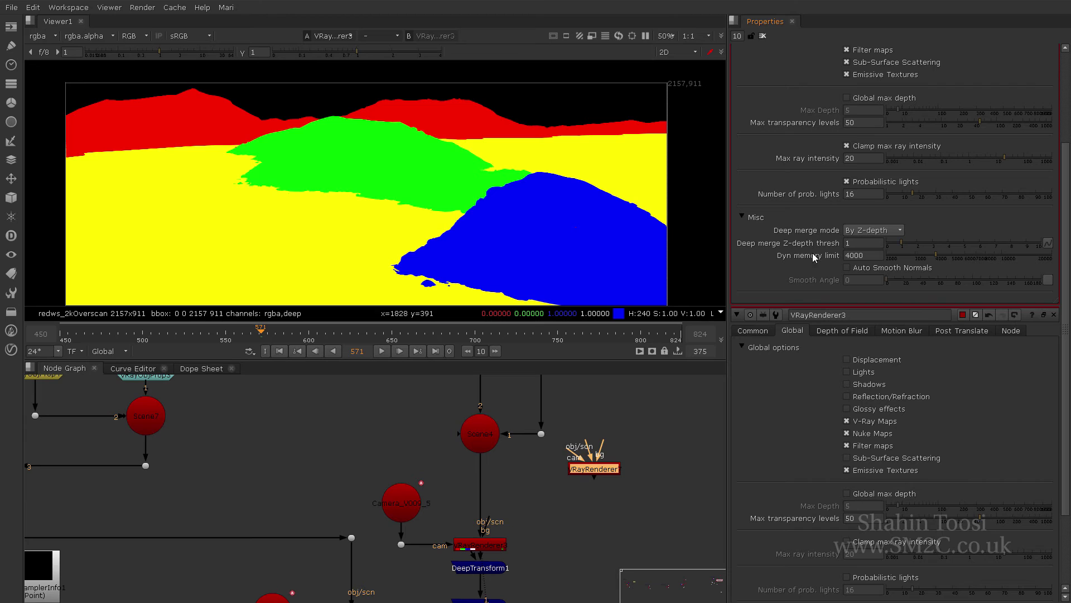
pyautogui.scroll(-3, 819, 415)
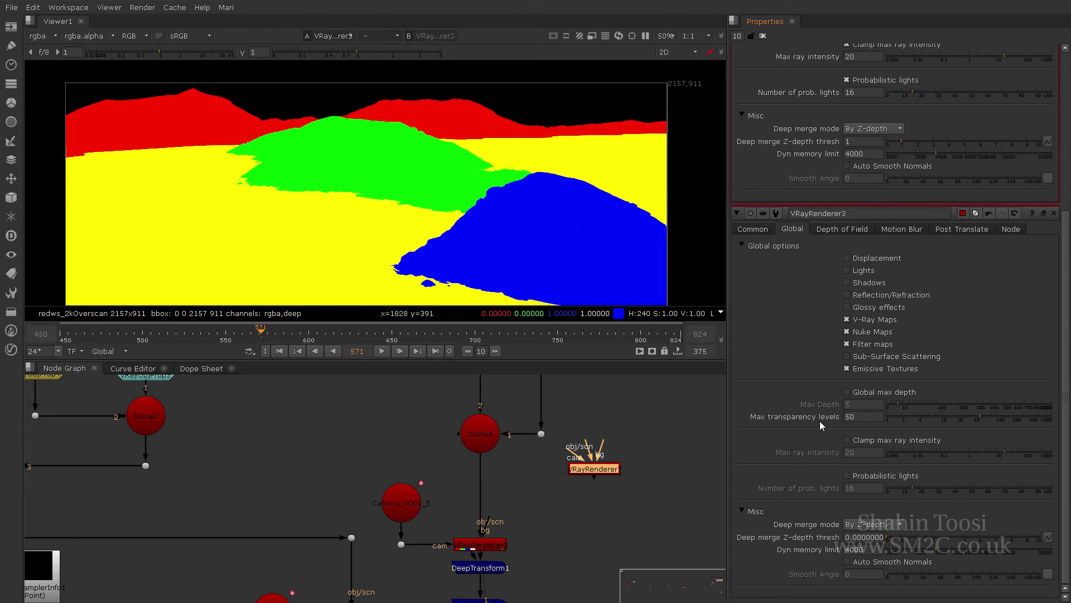
pyautogui.moveTo(865, 537)
pyautogui.moveTo(883, 537); pyautogui.dragTo(851, 537)
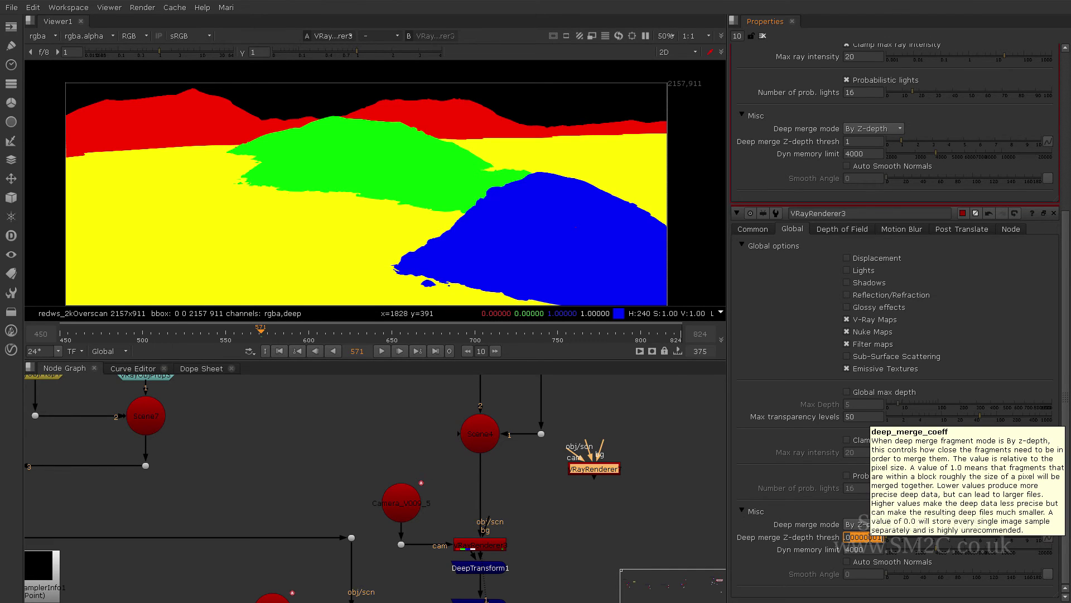
pyautogui.press('Return')
# Step: Move DeepTransform1 below VRayRenderer3 and open DeepWrite1's 32-bit float EXR output settings
pyautogui.click(762, 36)
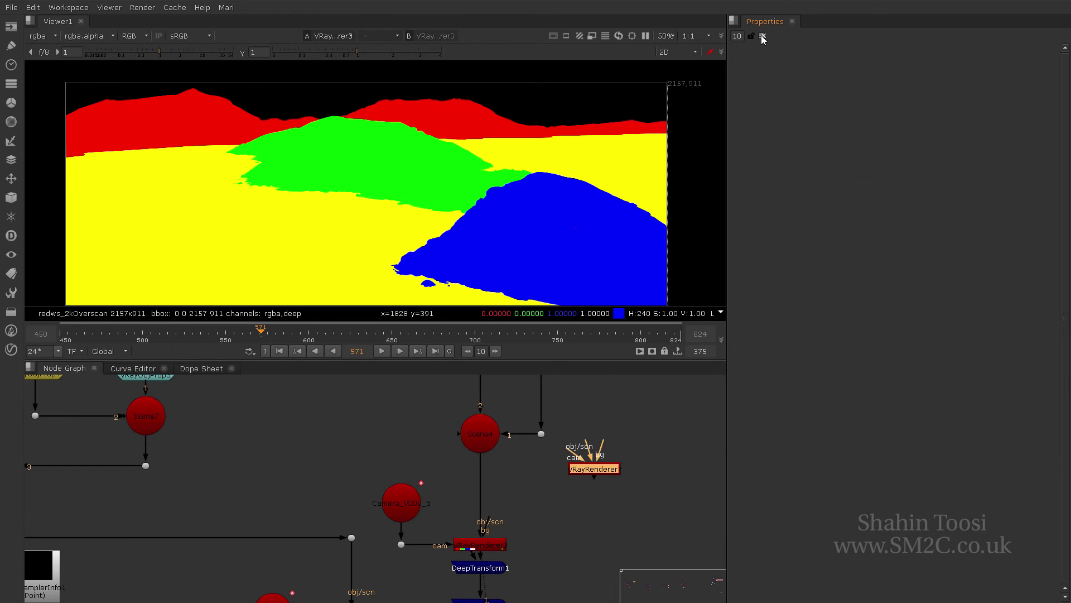
pyautogui.click(555, 510)
pyautogui.scroll(-3, 555, 510)
pyautogui.scroll(5, 462, 481)
pyautogui.click(444, 472)
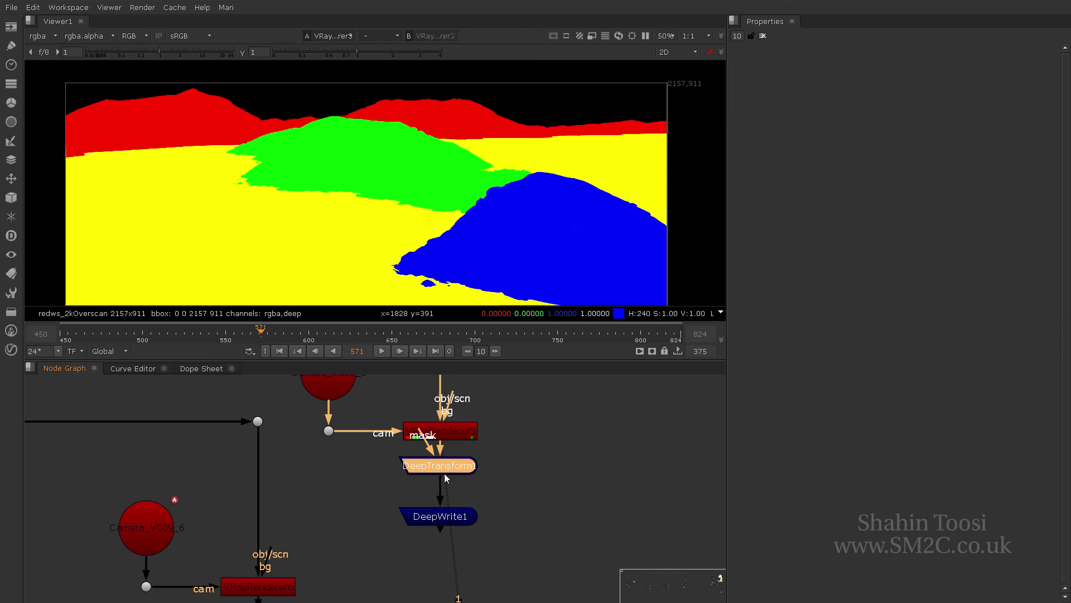
pyautogui.moveTo(445, 477); pyautogui.dragTo(445, 492)
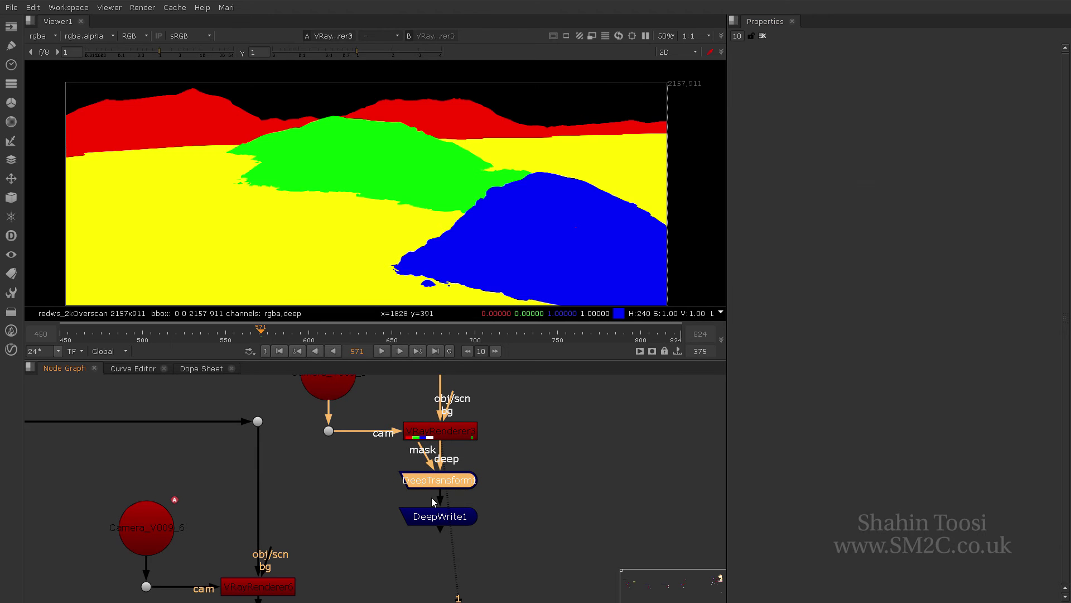
pyautogui.doubleClick(438, 516)
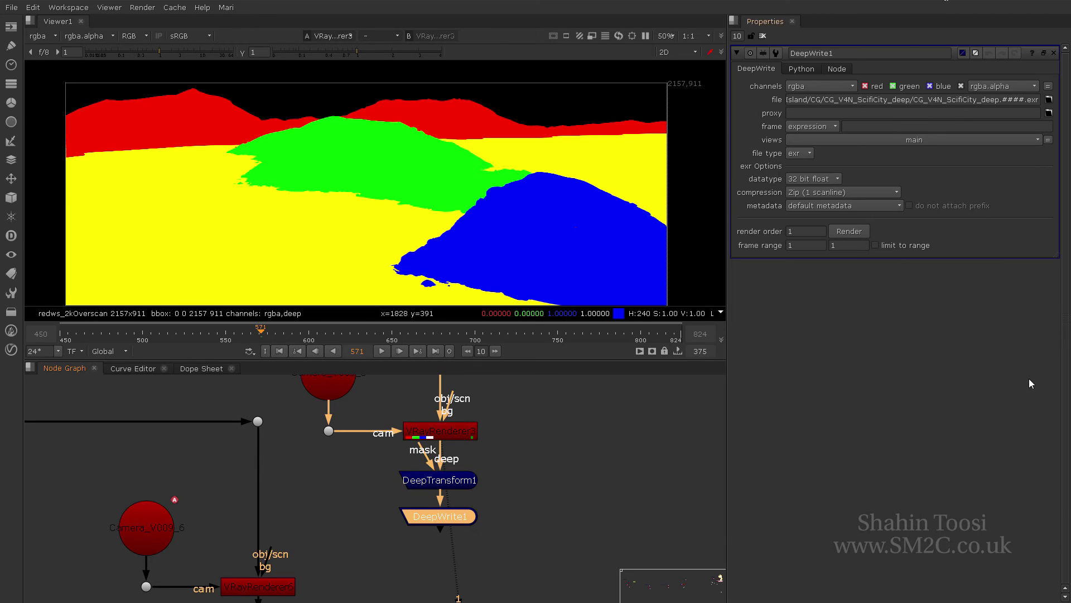
# Step: Clear the settings panels and view VRayRenderer6's 2157x911 deep render of grey city towers
pyautogui.click(763, 36)
pyautogui.click(528, 487)
pyautogui.scroll(-5, 469, 508)
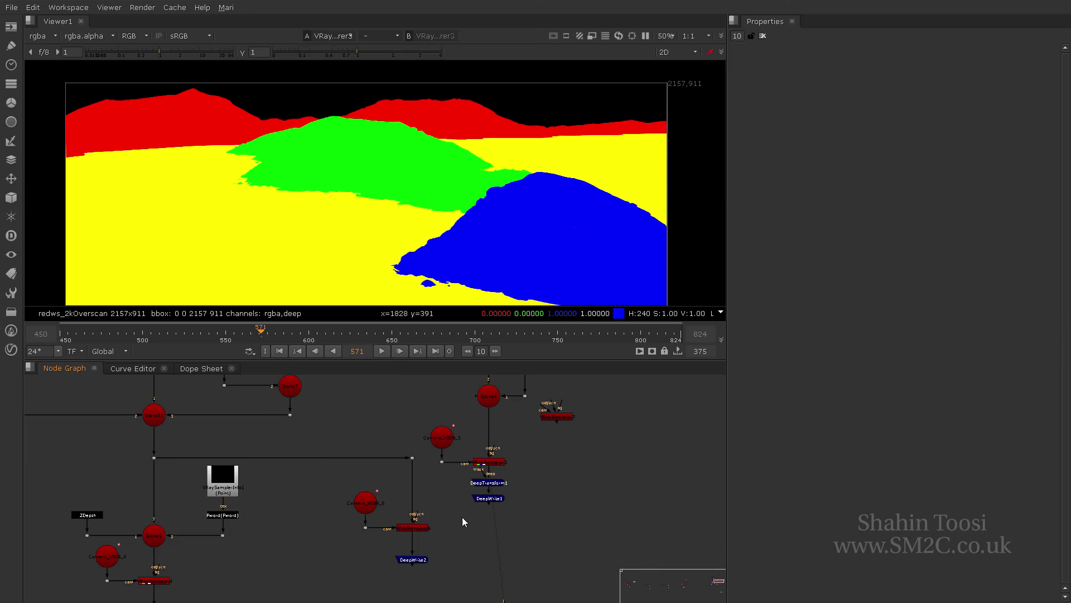
pyautogui.scroll(3, 455, 528)
pyautogui.click(480, 508)
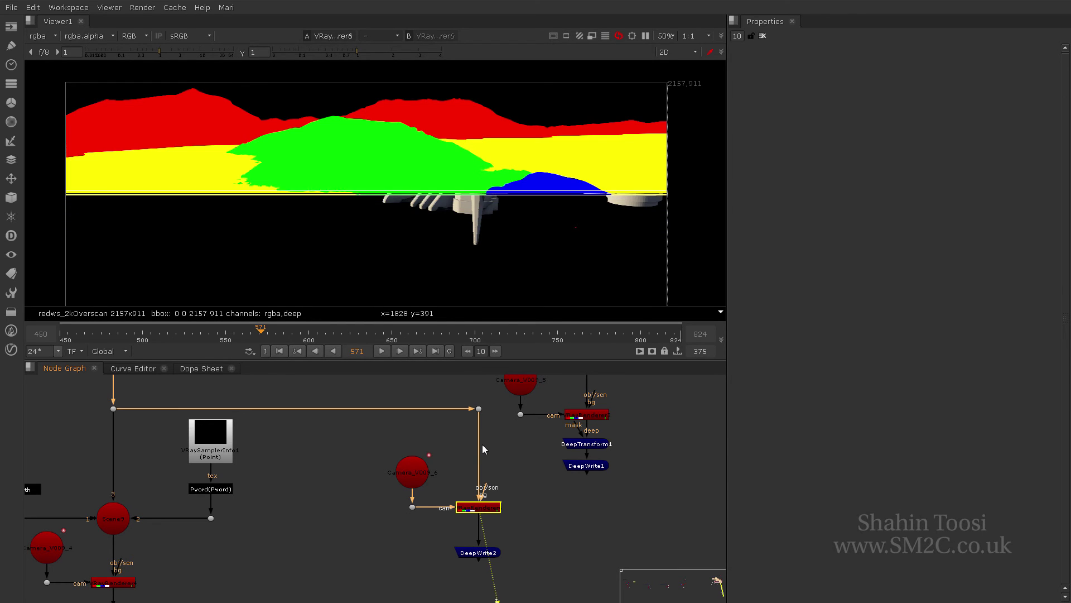
pyautogui.scroll(-3, 413, 455)
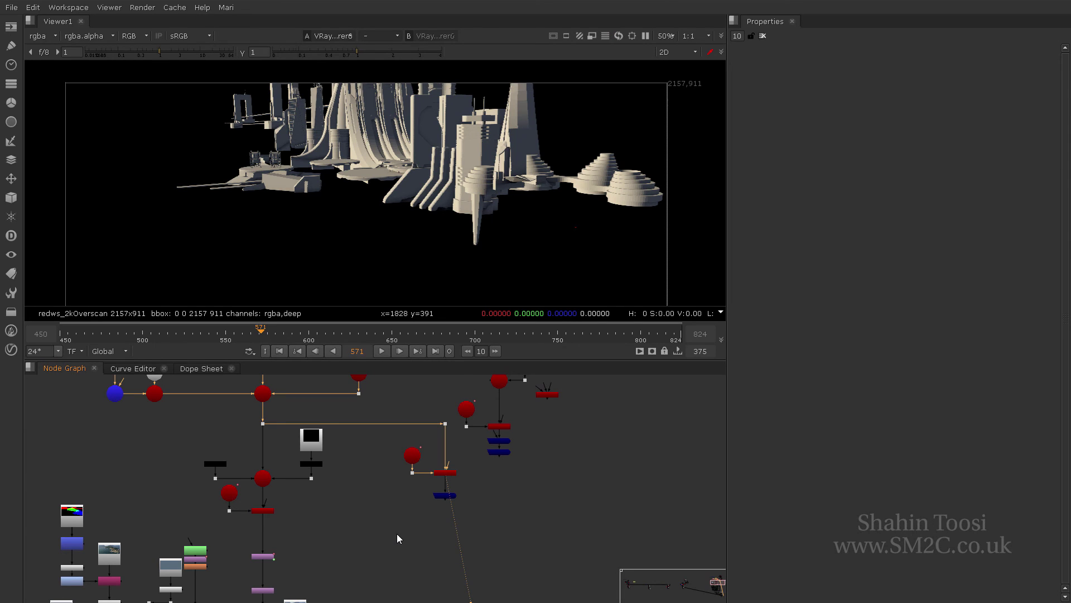
pyautogui.doubleClick(451, 473)
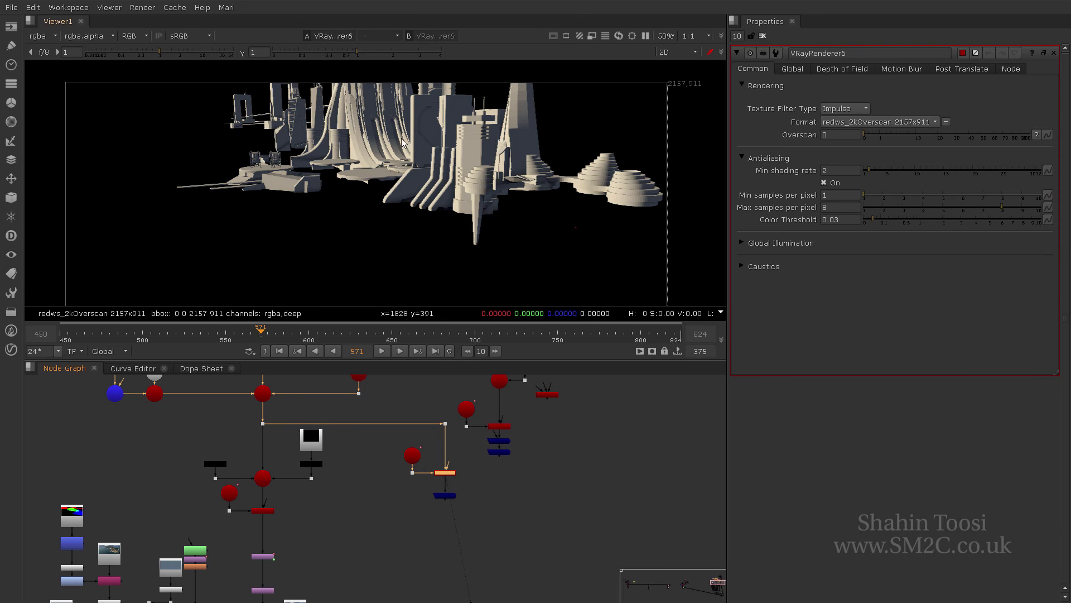
pyautogui.click(791, 72)
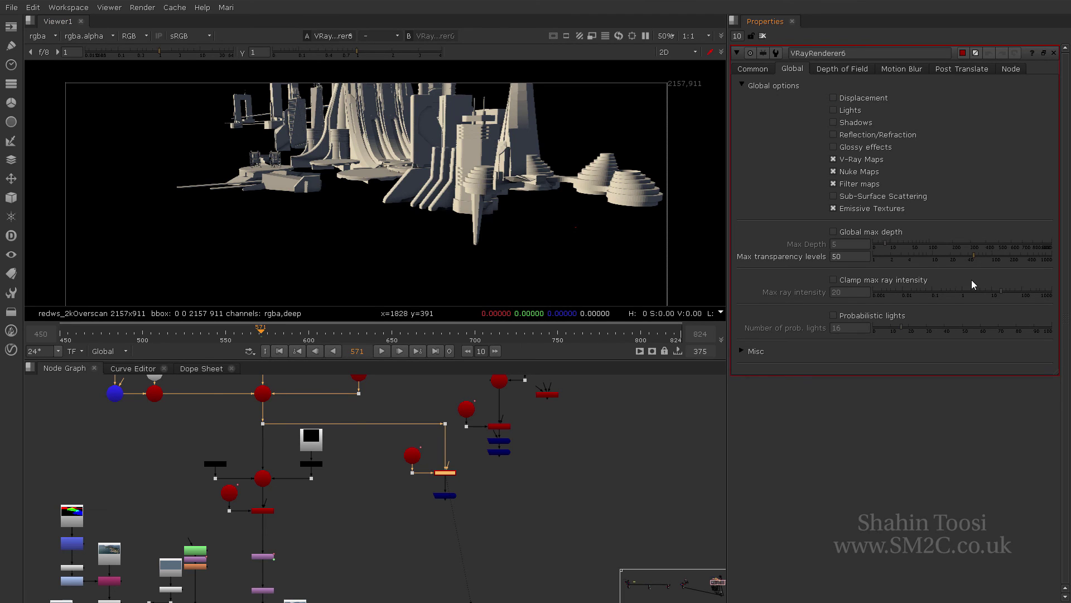
pyautogui.click(763, 37)
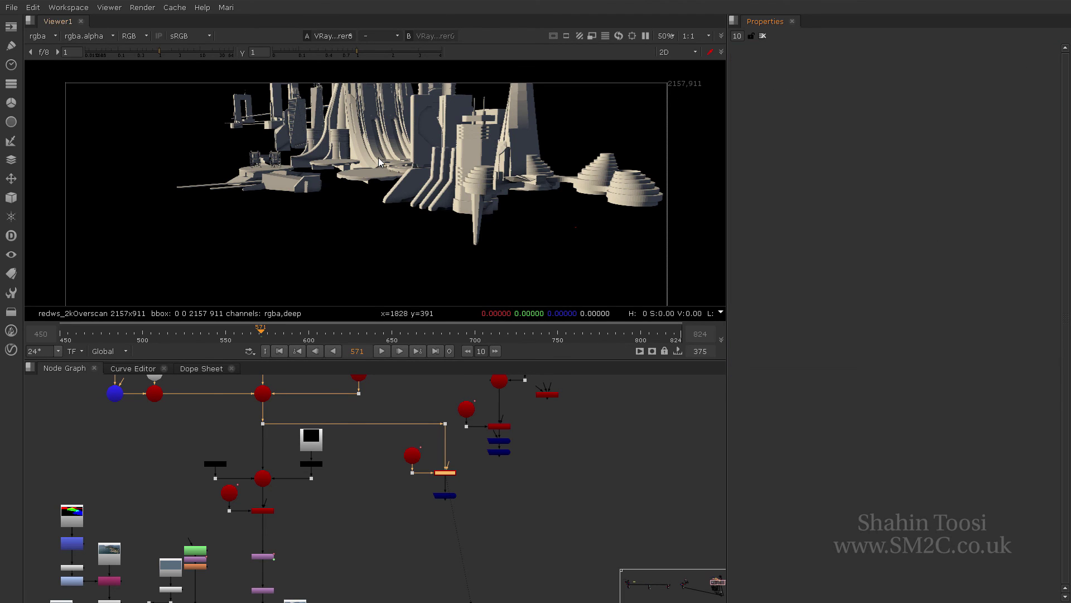
pyautogui.click(506, 530)
pyautogui.scroll(4, 510, 475)
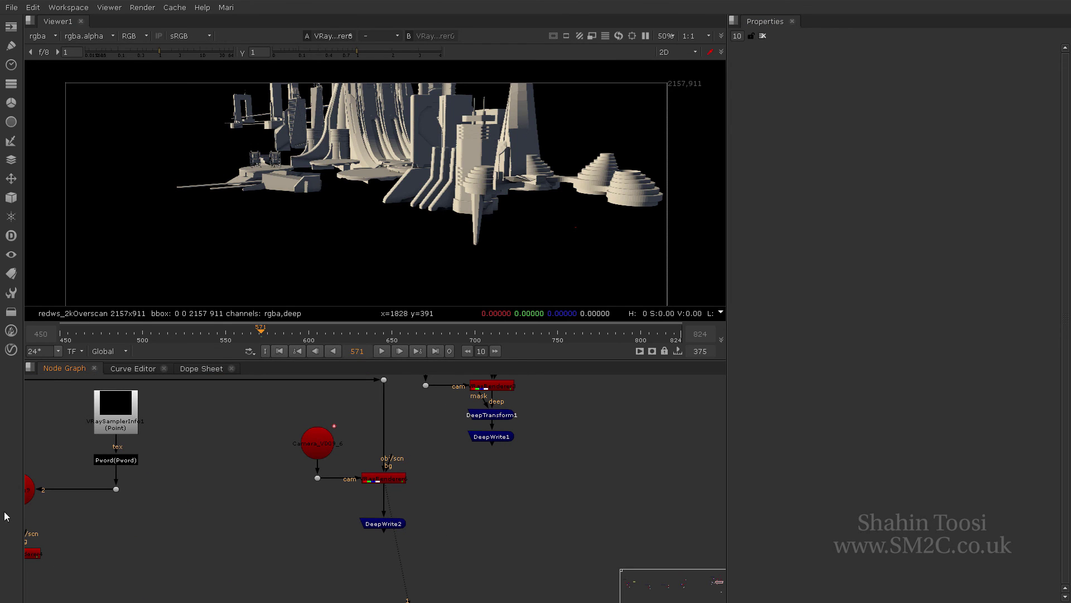
pyautogui.scroll(-10, 166, 533)
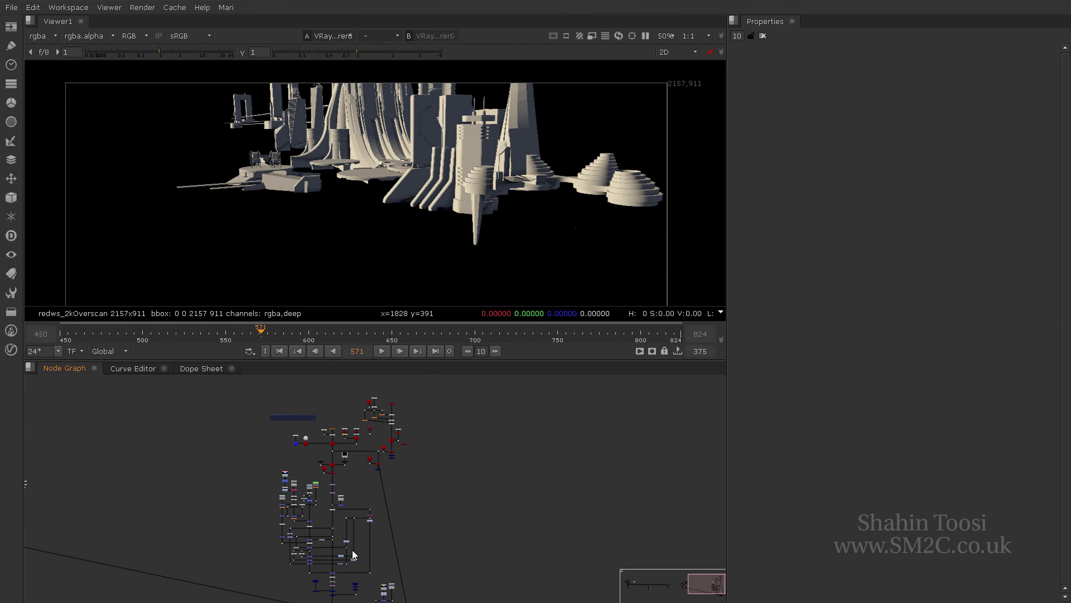
# Step: View Reformat19, then DeepRecolor1, then DeepHoldout1 in the viewer
pyautogui.scroll(10, 354, 555)
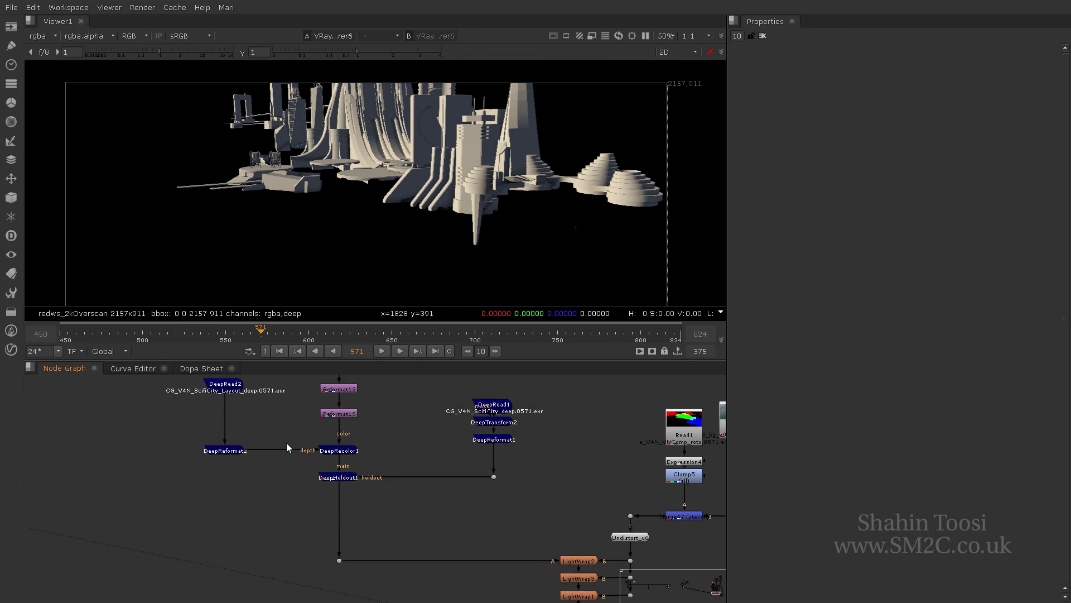
pyautogui.press('1')
pyautogui.click(366, 454)
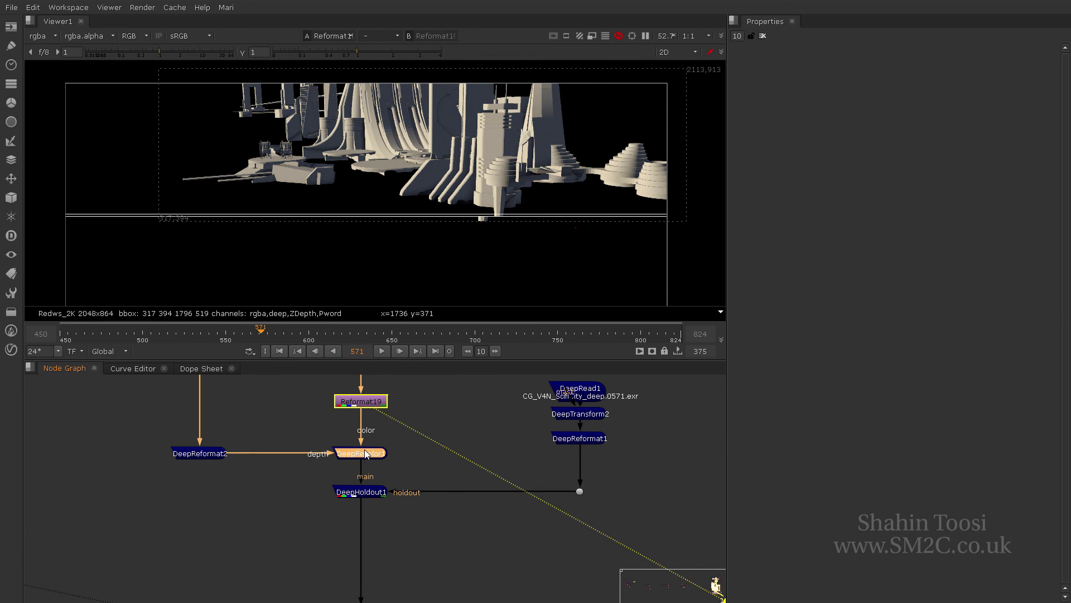
pyautogui.press('1')
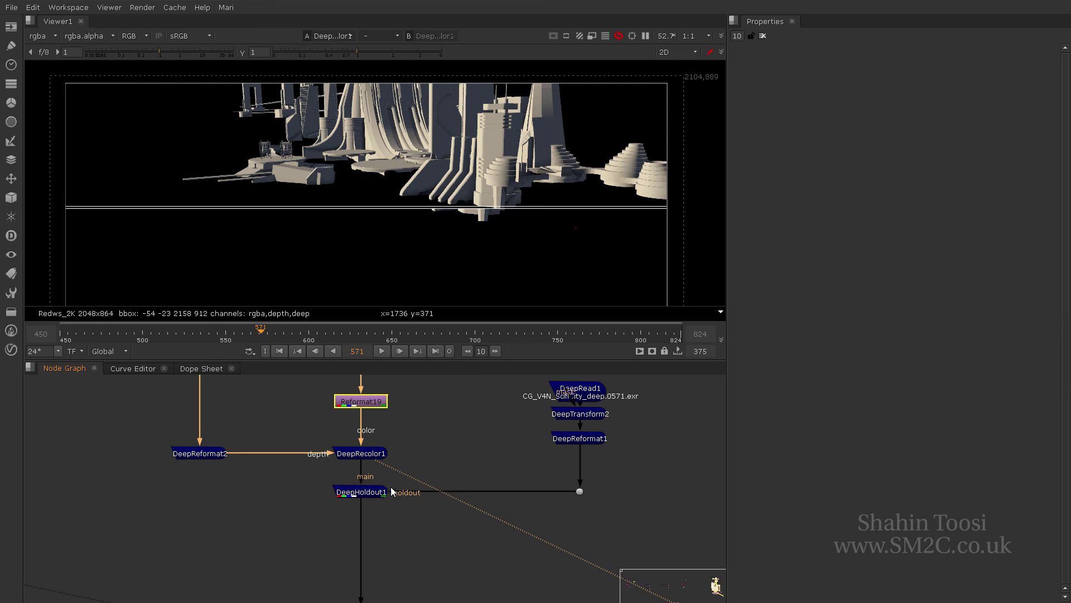
pyautogui.click(375, 494)
pyautogui.press('1')
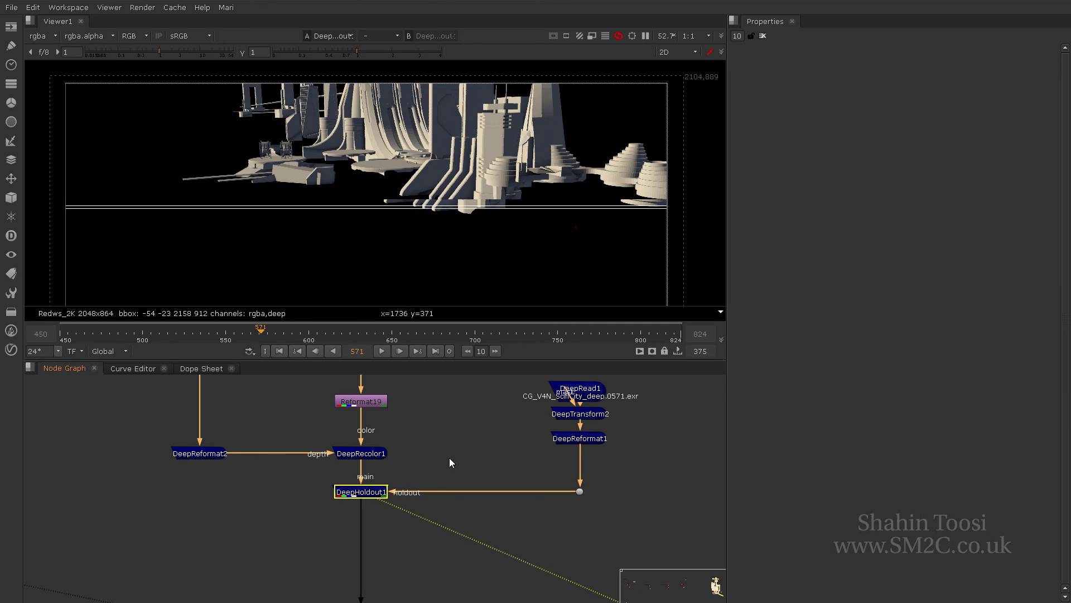
# Step: Check DeepTransform2's translate y of -1 and jump to first frame 450
pyautogui.doubleClick(597, 419)
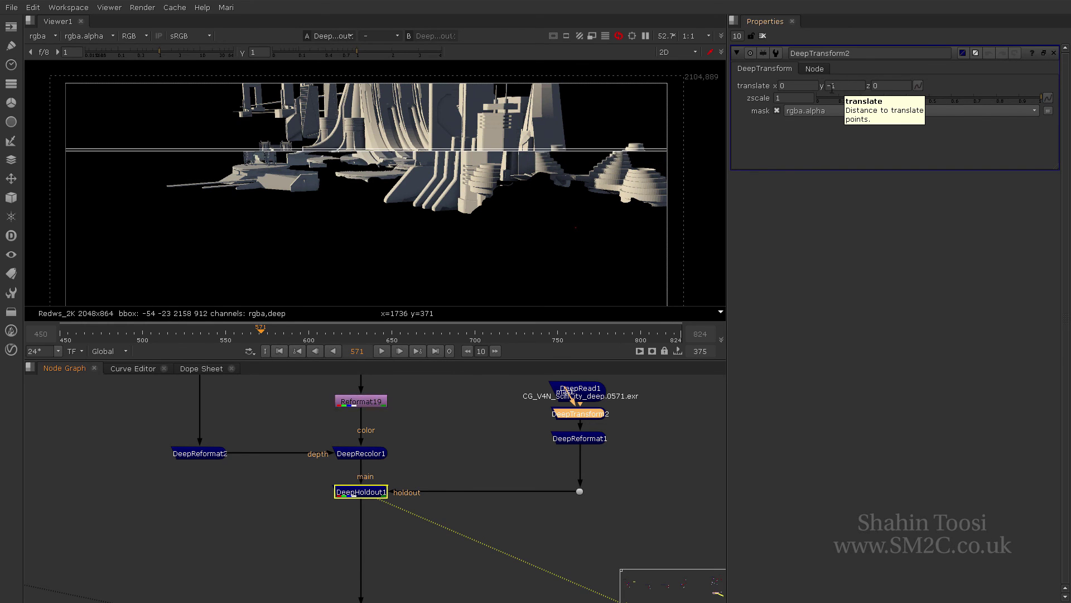
pyautogui.click(495, 441)
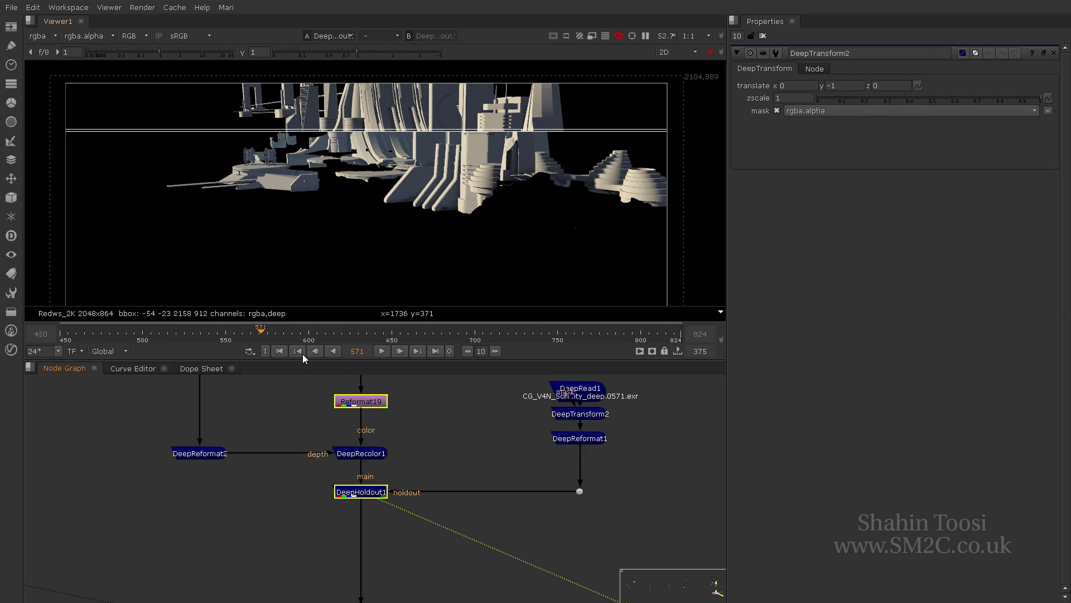
pyautogui.click(280, 351)
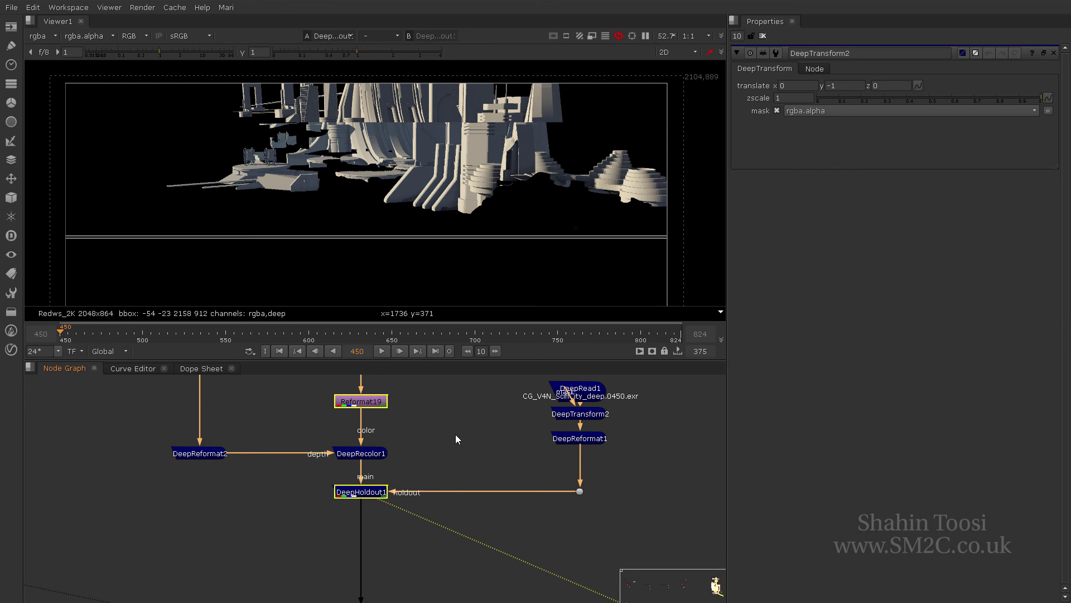
pyautogui.scroll(-5, 455, 434)
# Step: View the final Remove16 output at frame 450 and close the DeepTransform2 settings panel
pyautogui.click(554, 552)
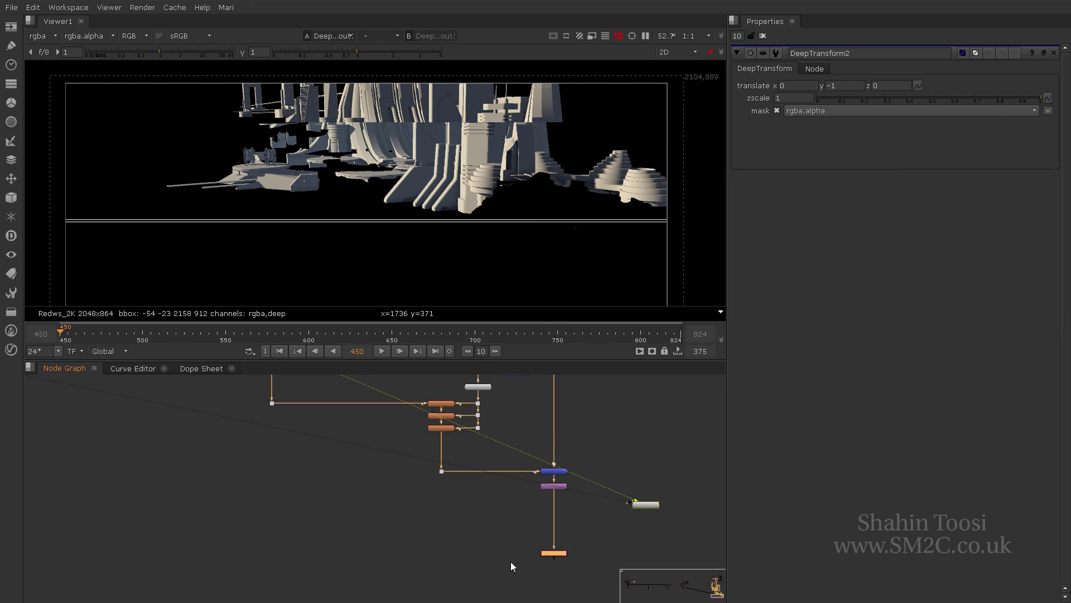
pyautogui.press('1')
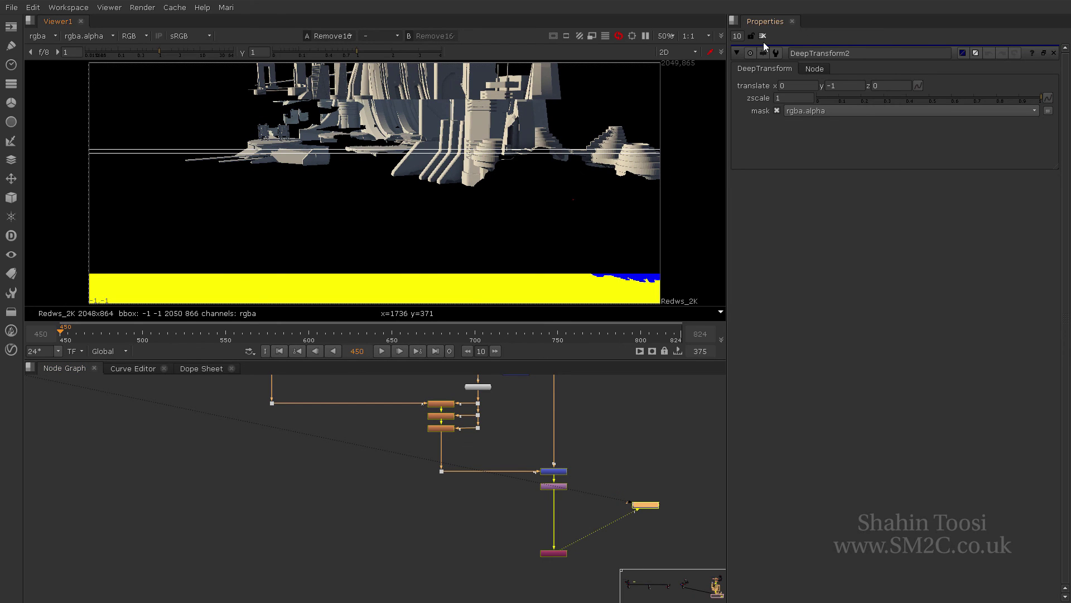
pyautogui.hotkey('ctrl', 'shift', 'a')
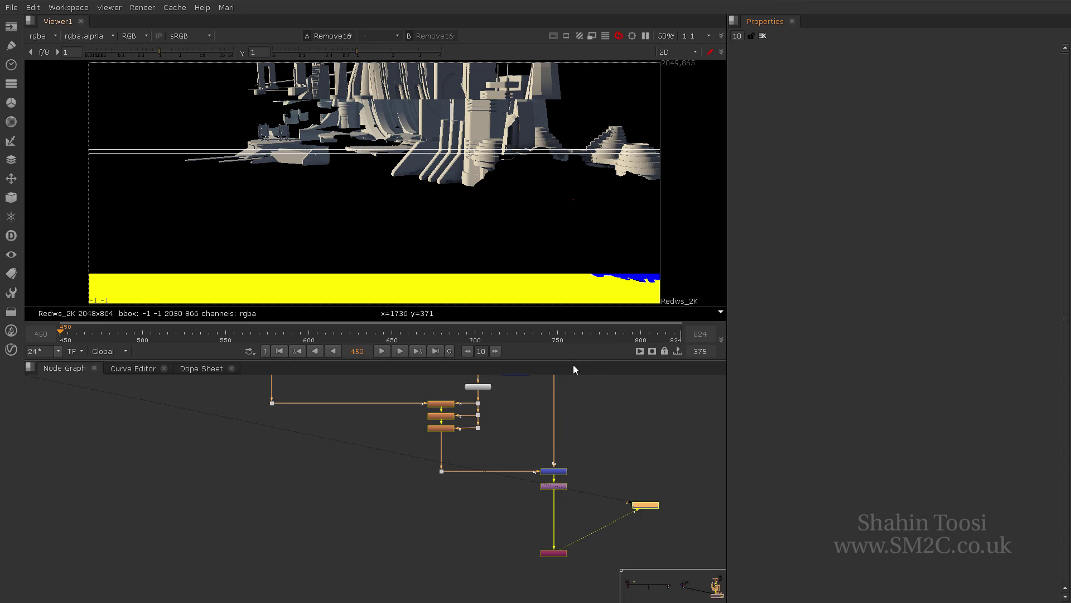
pyautogui.scroll(-8, 584, 398)
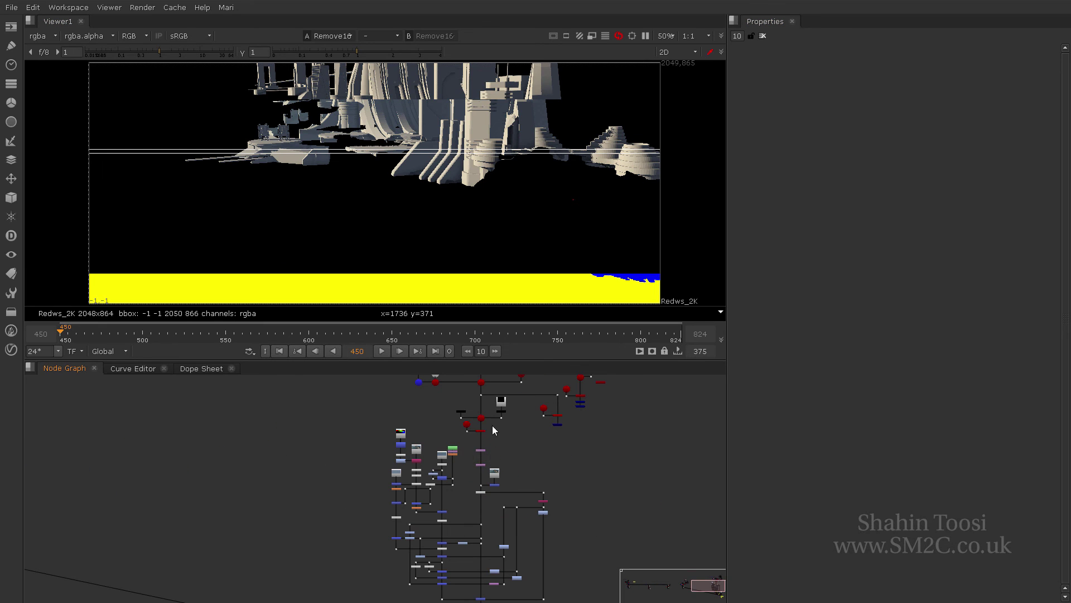
pyautogui.scroll(-5, 505, 443)
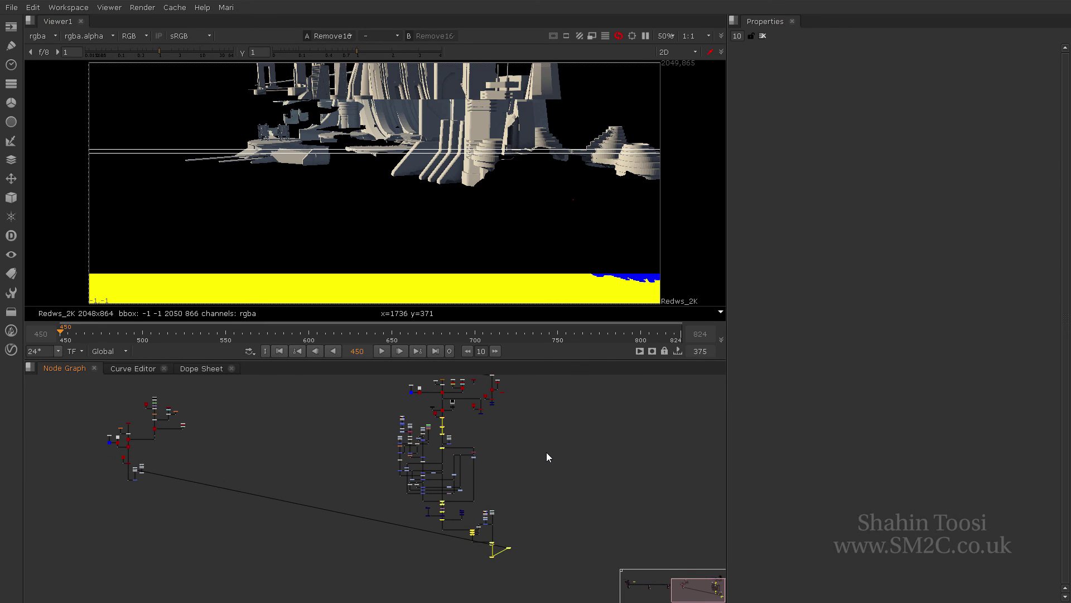
pyautogui.scroll(3, 478, 466)
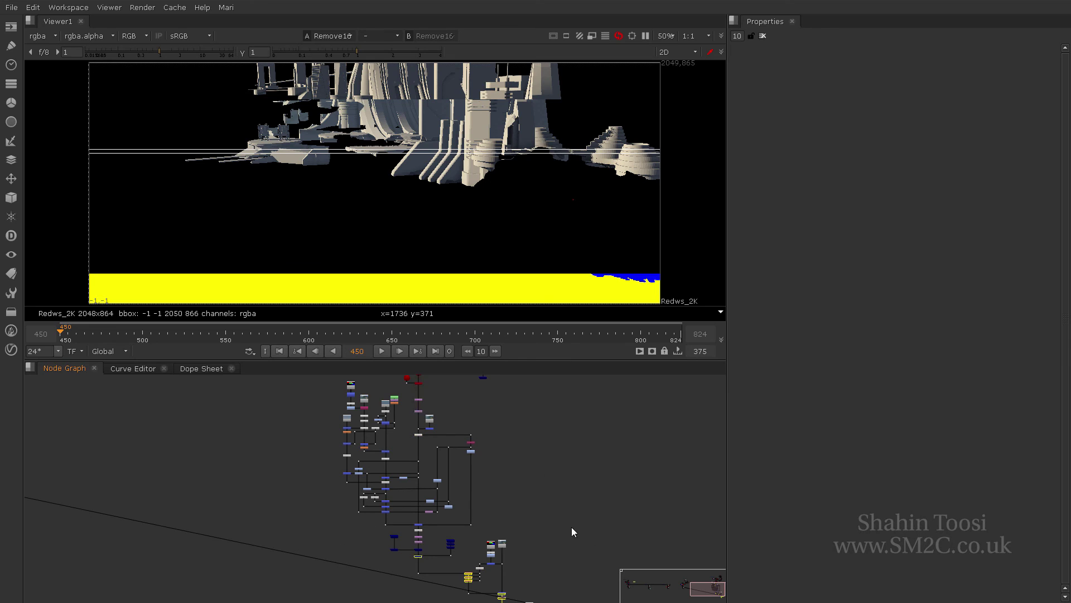
pyautogui.scroll(-4, 568, 491)
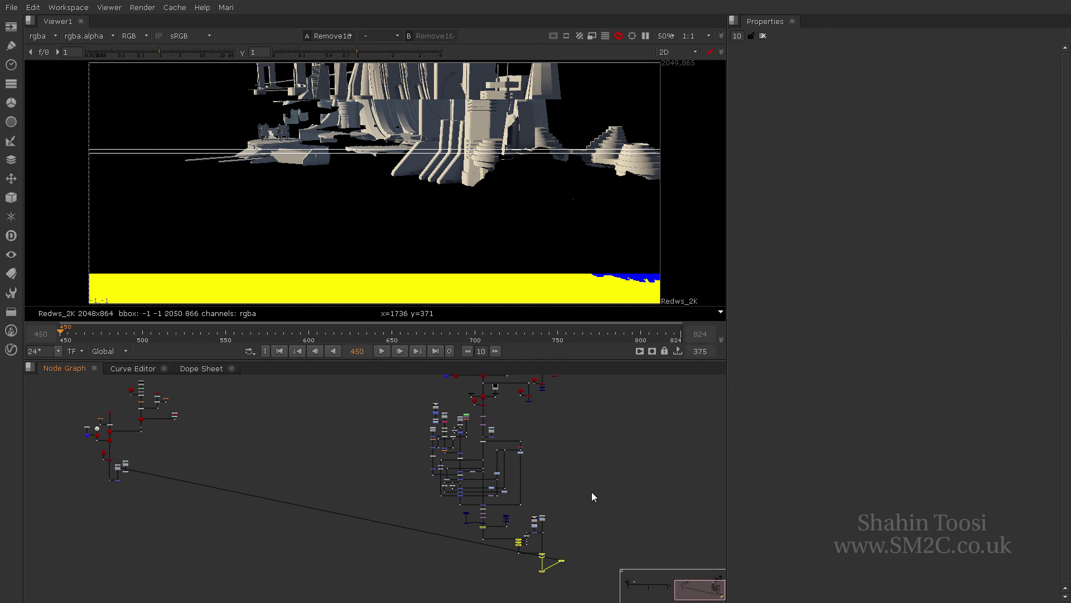